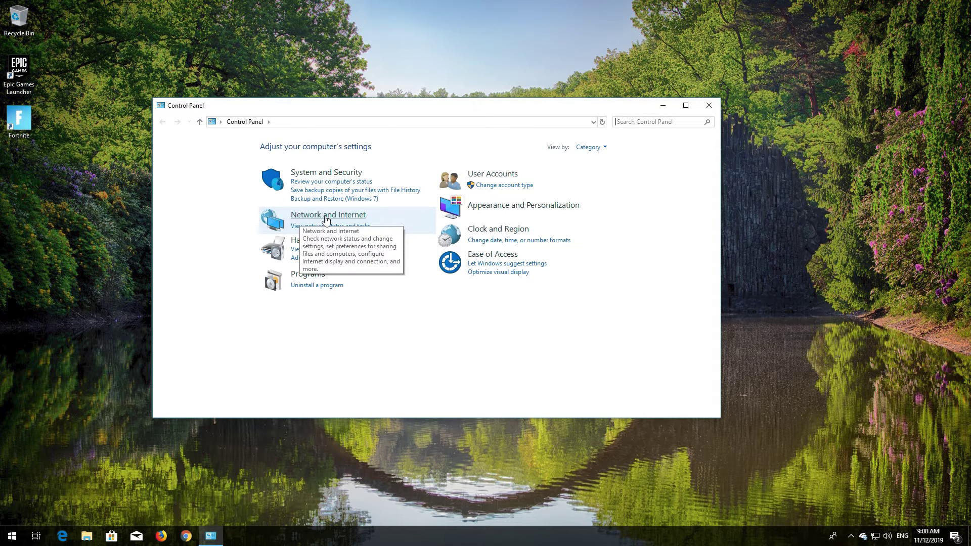
Open the properties of the Ethernet adapter from the network adapter settings and move the dialog clear of the adapter
click(326, 218)
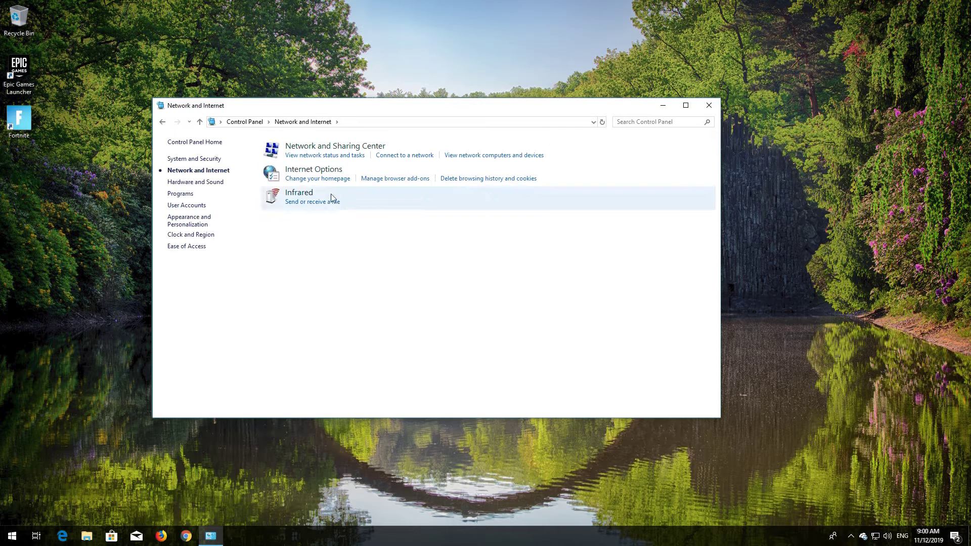
click(348, 147)
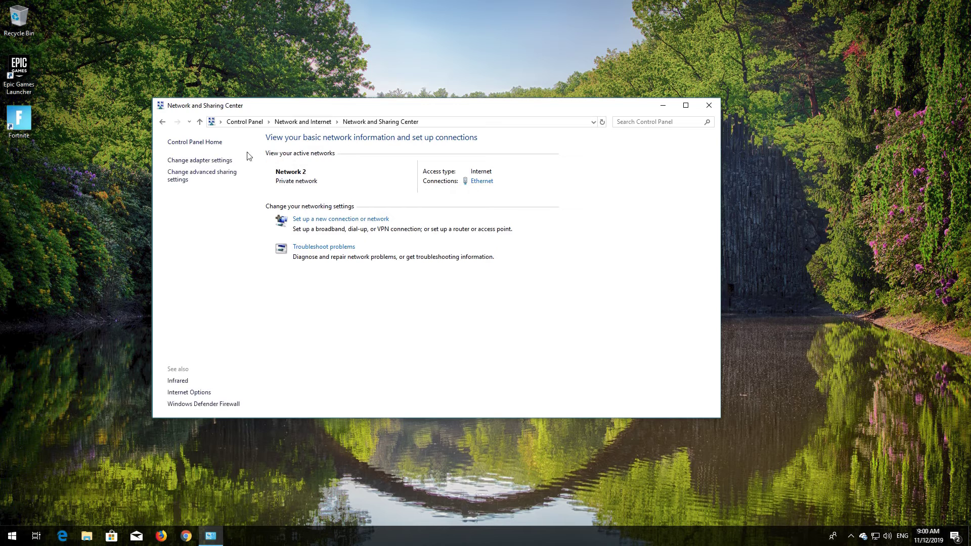
click(191, 161)
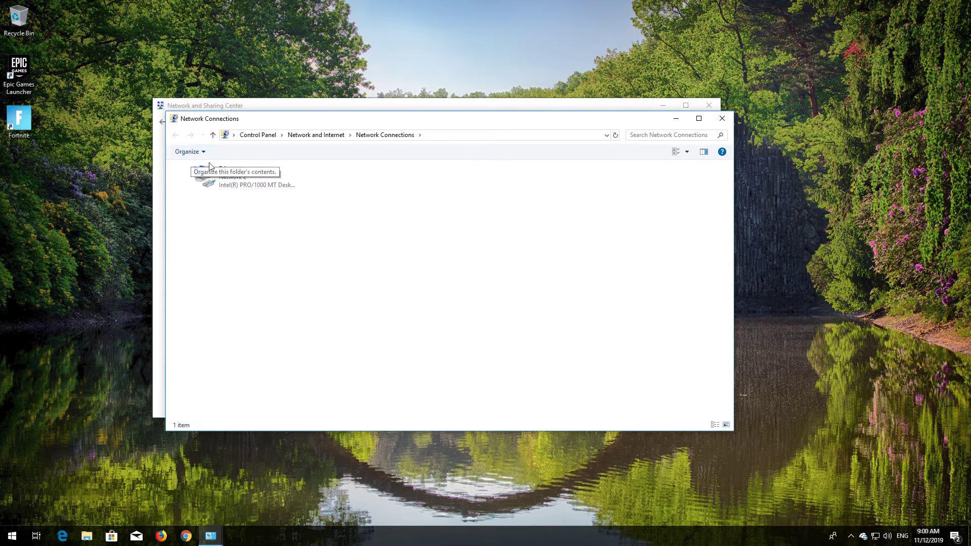
right_click(240, 179)
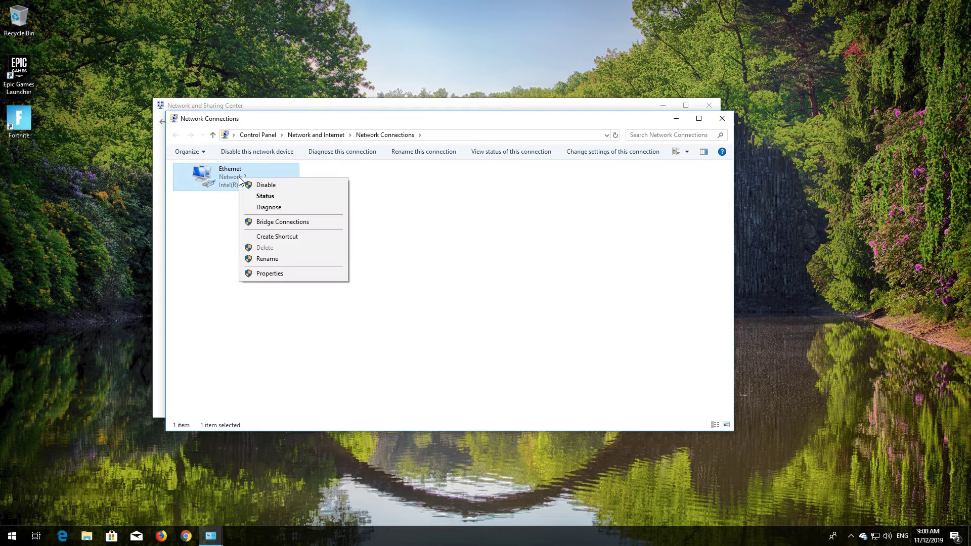
click(276, 274)
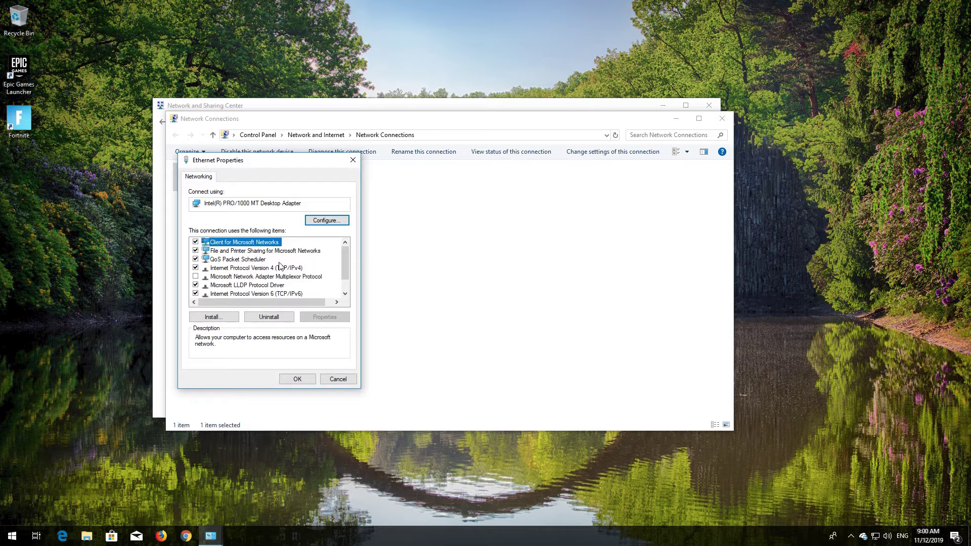
drag(281, 167, 465, 173)
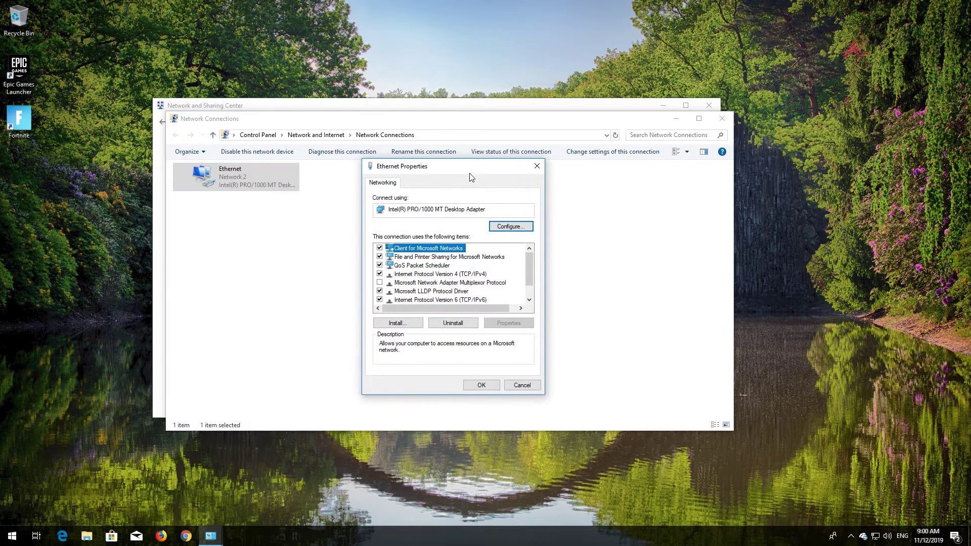
Set the adapter's IPv4 preferred DNS server to 1.1.1.1 and alternate to 1.0.0.1, and close the Ethernet properties
click(445, 274)
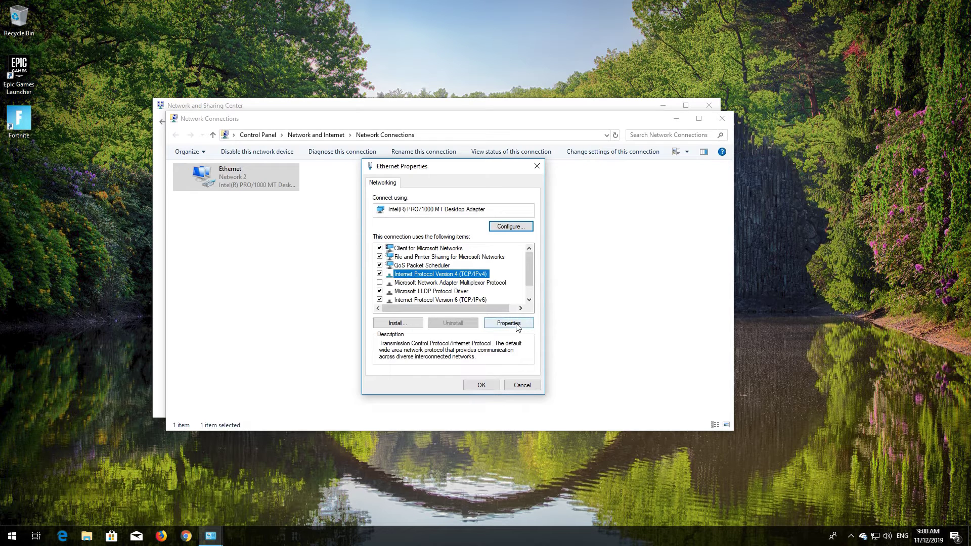
click(508, 323)
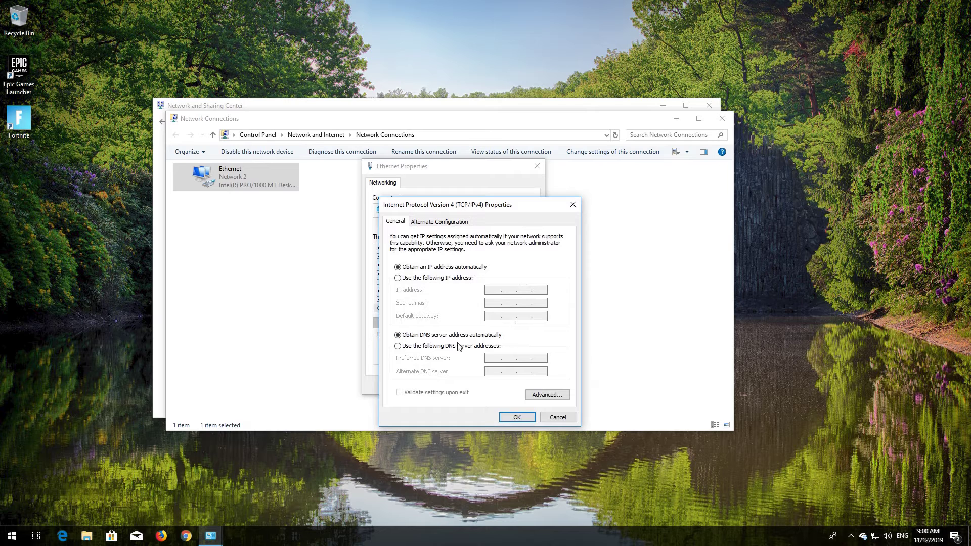
click(398, 347)
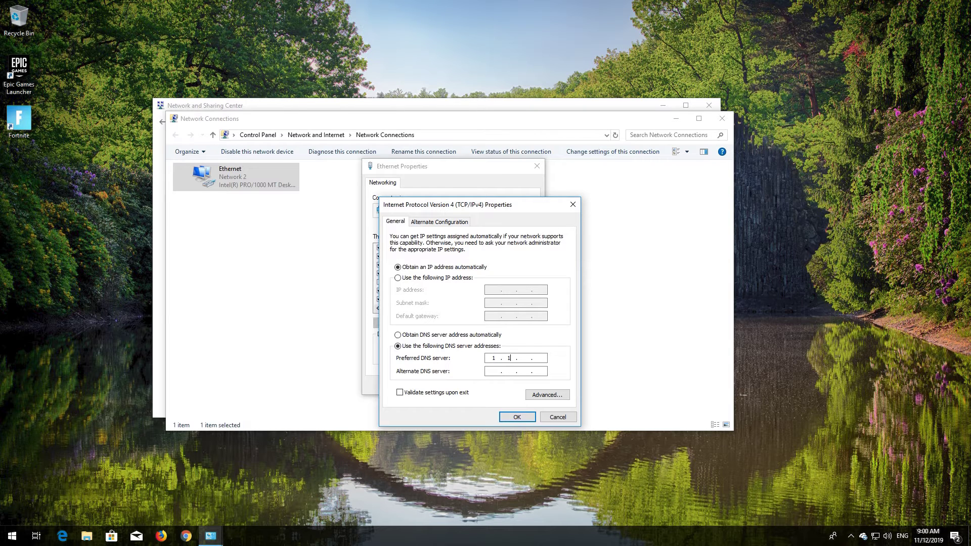
text(1.1.1.1)
text(1.0.0.1)
click(515, 417)
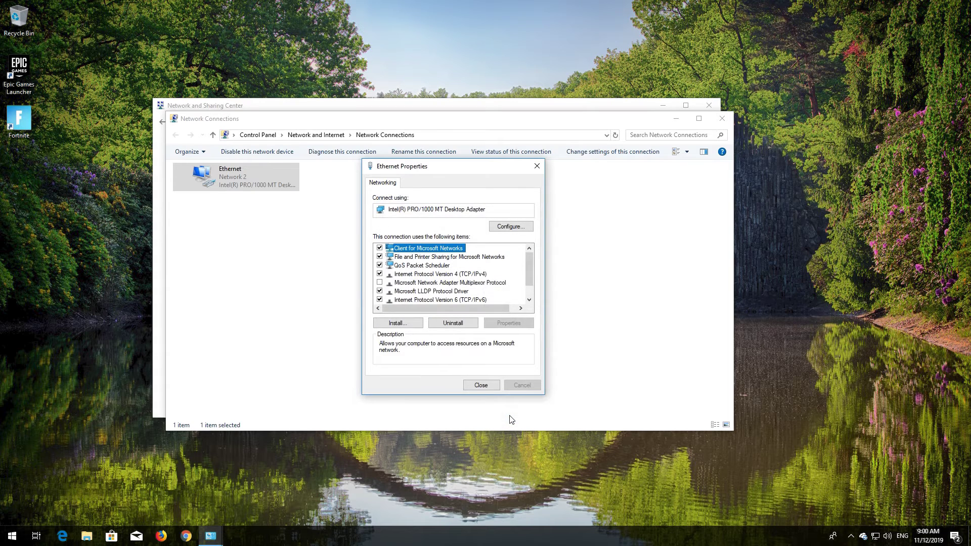
click(481, 385)
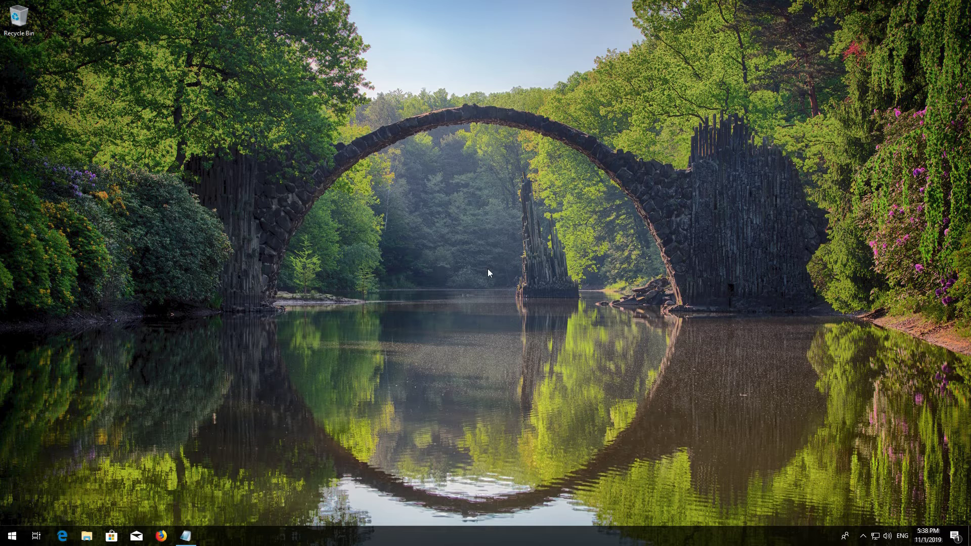
Find Windows PowerShell, launch it with administrator rights and move its window toward the middle of the desktop
key(super)
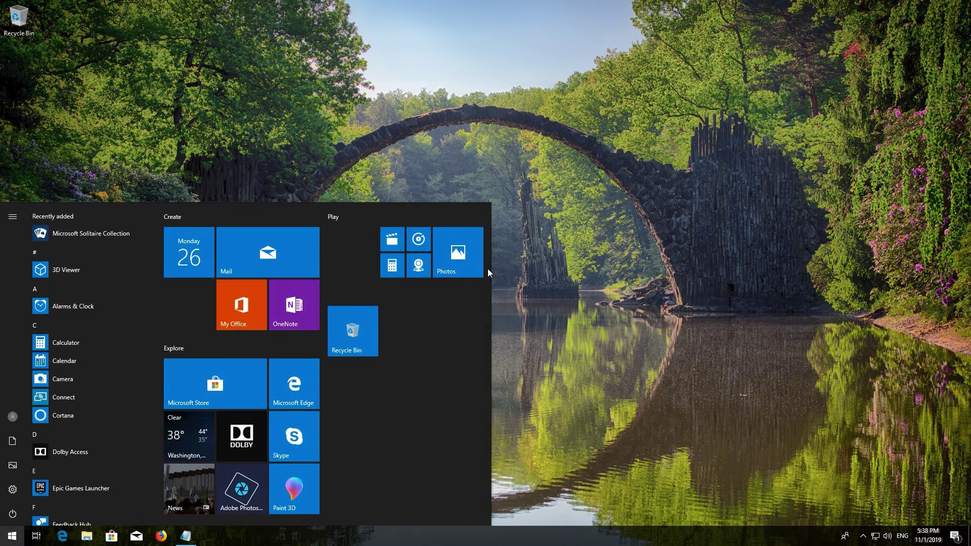
text(poweshell)
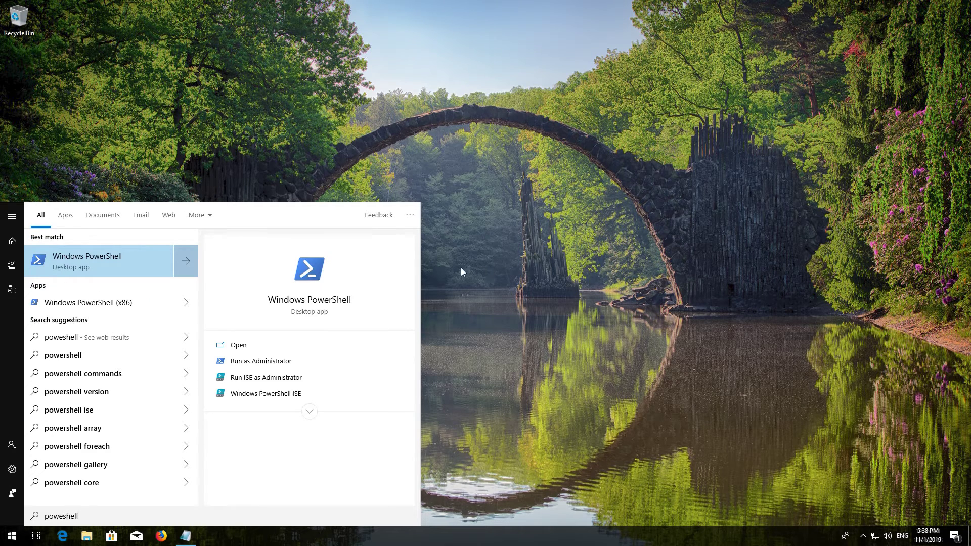
right_click(127, 259)
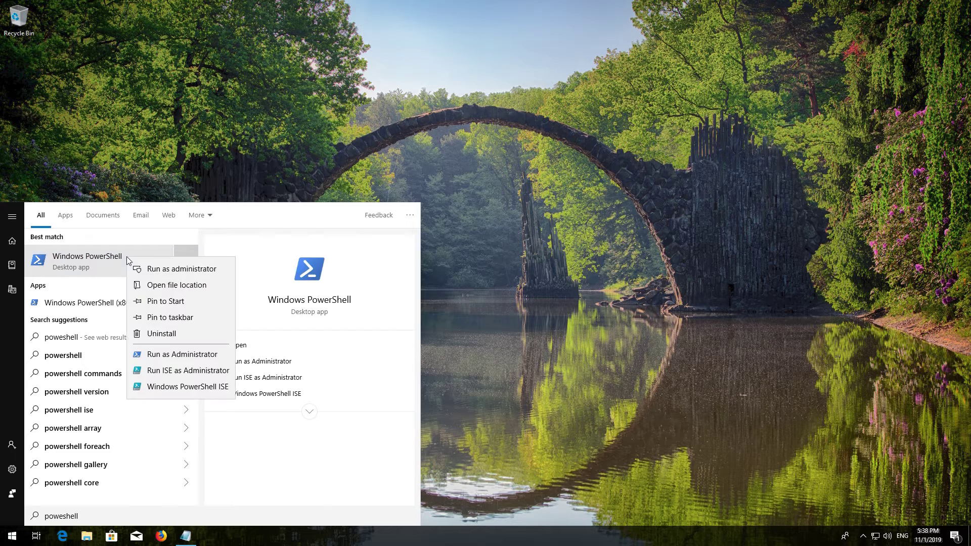
click(178, 270)
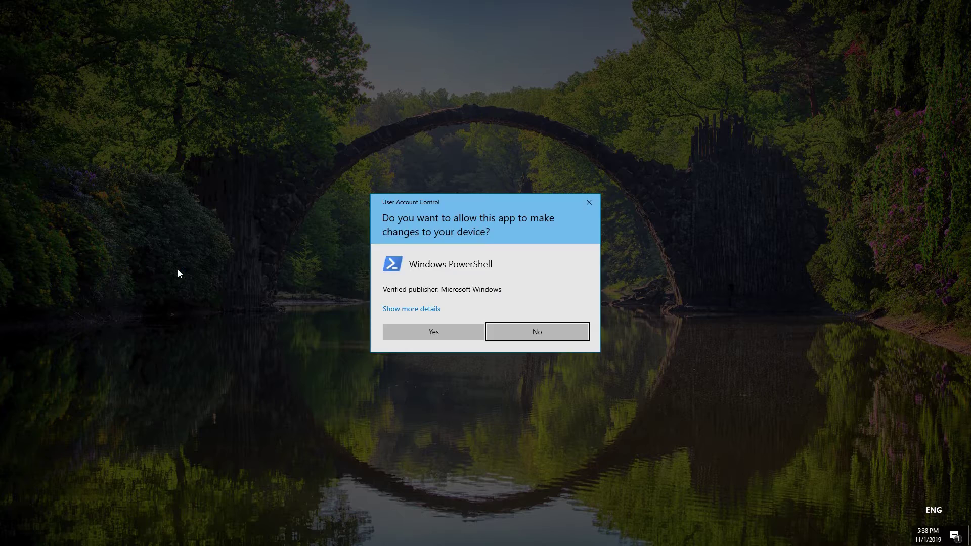
click(428, 332)
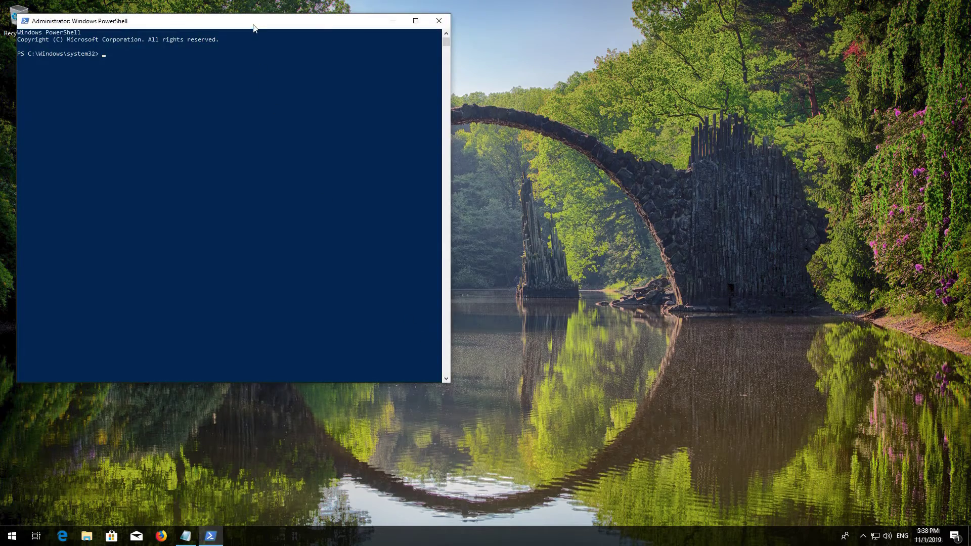
drag(254, 27, 439, 48)
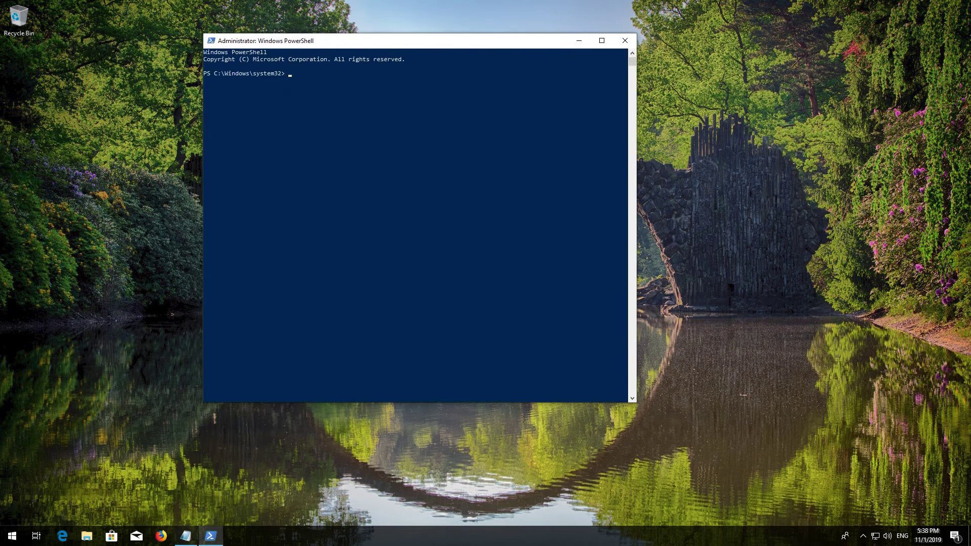
Switch to Notepad, copy the whole Get-AppXPackage command for Microsoft.WindowsStore, and minimize Notepad
click(186, 535)
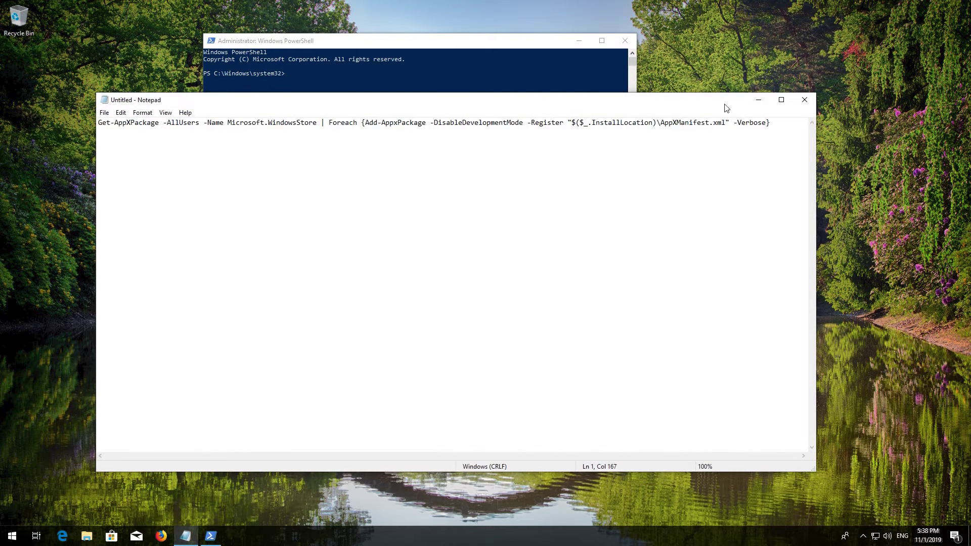
drag(781, 123, 99, 124)
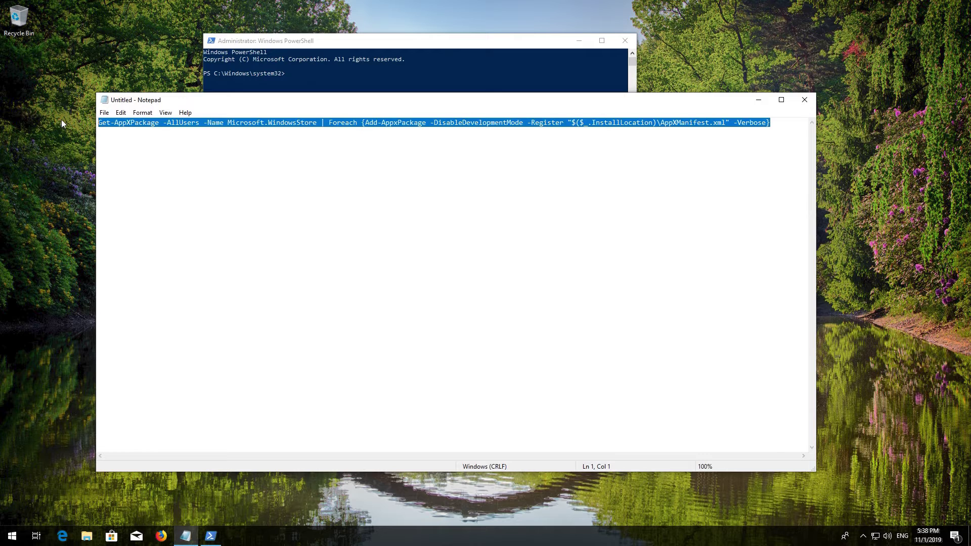
right_click(106, 121)
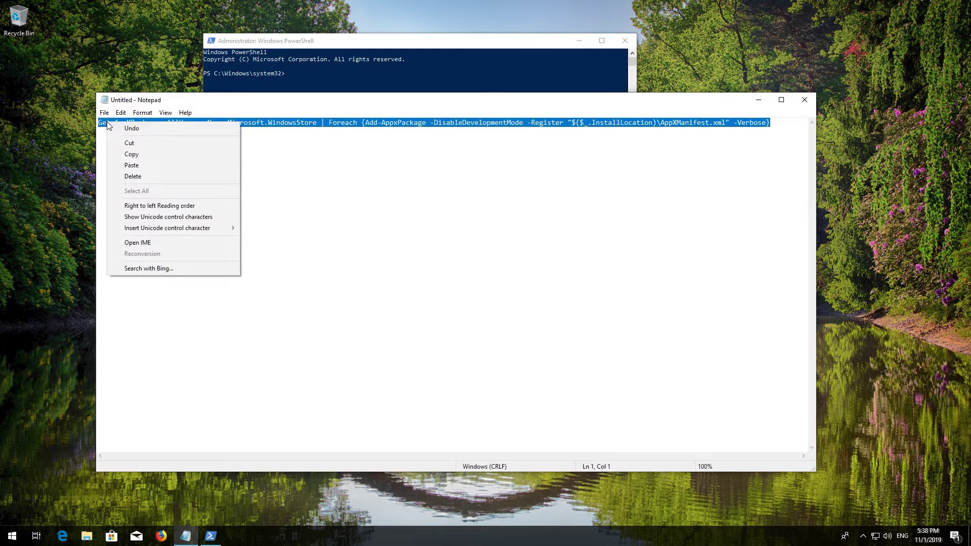
click(129, 153)
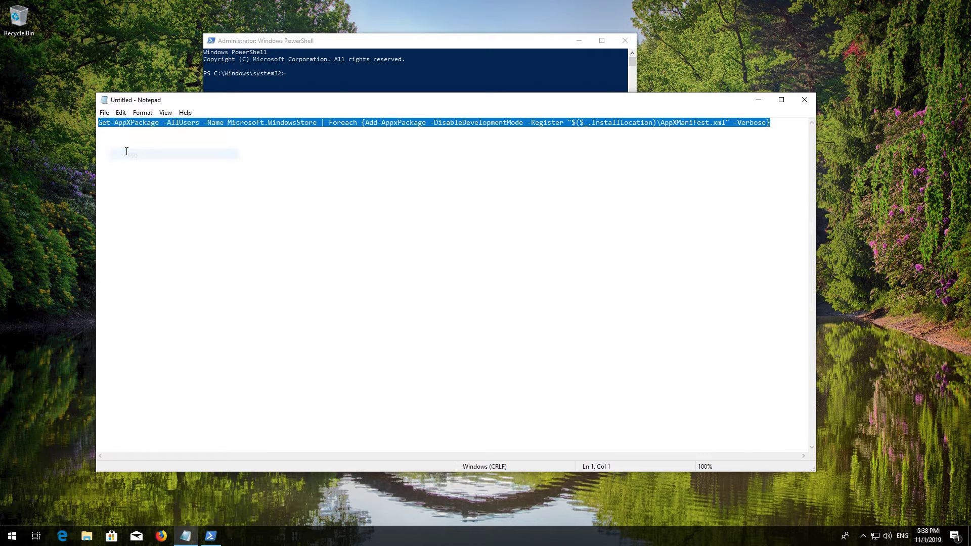
click(759, 98)
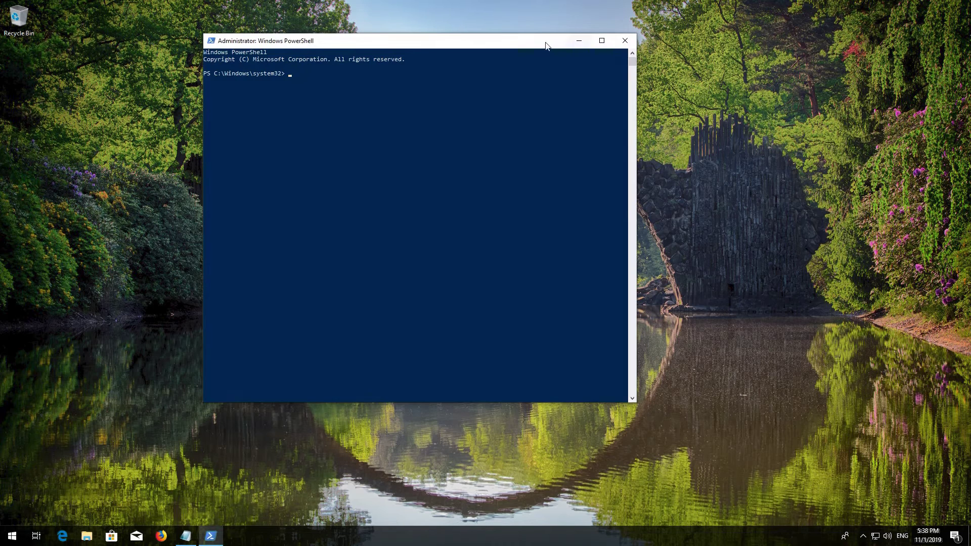
Paste and run the copied Microsoft.WindowsStore re-registration command in PowerShell, and exit the console
right_click(441, 41)
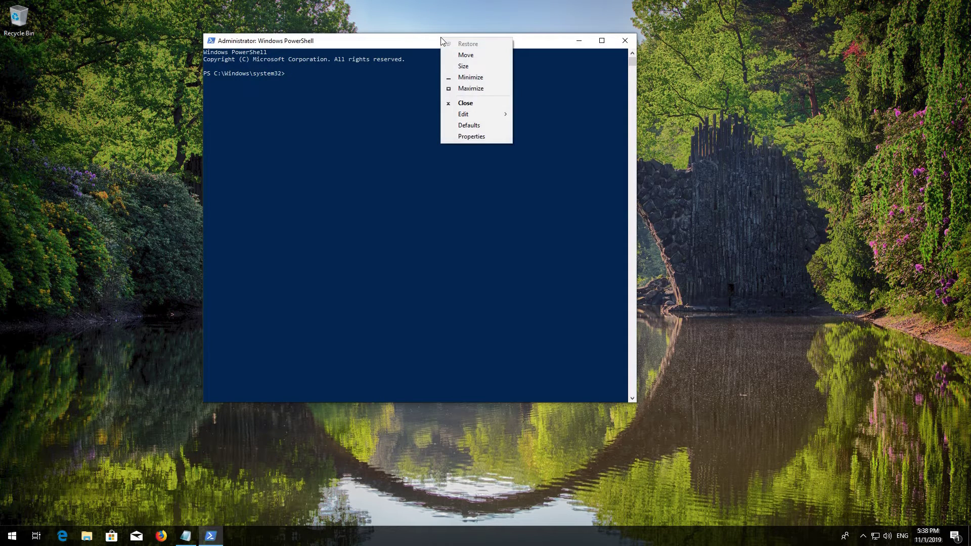
mouse_move(464, 115)
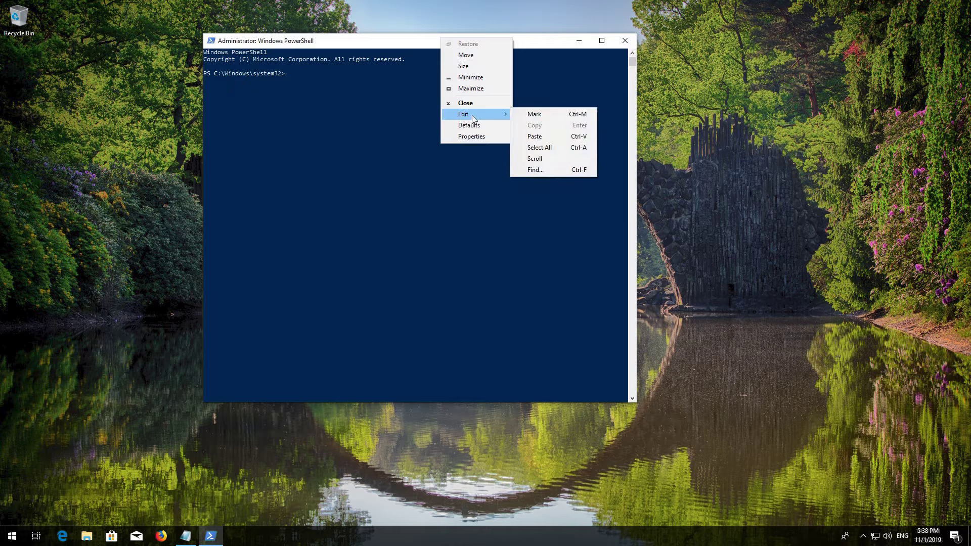
click(552, 140)
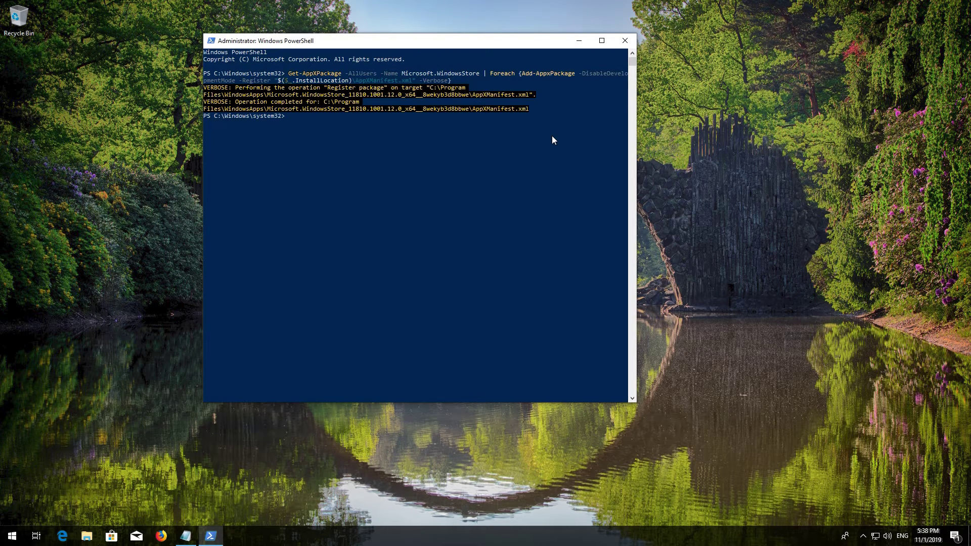
text(xit)
key(Return)
Restart the computer
click(12, 536)
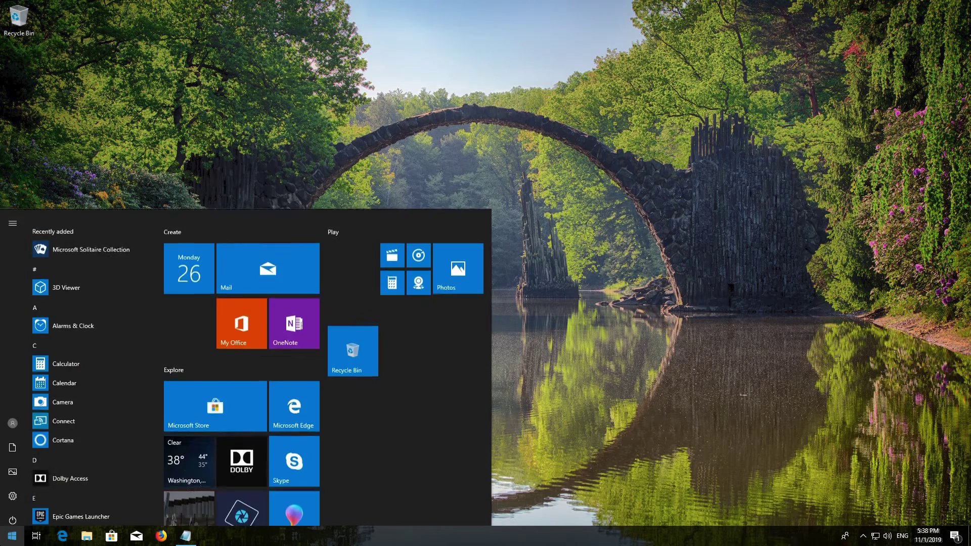
click(7, 514)
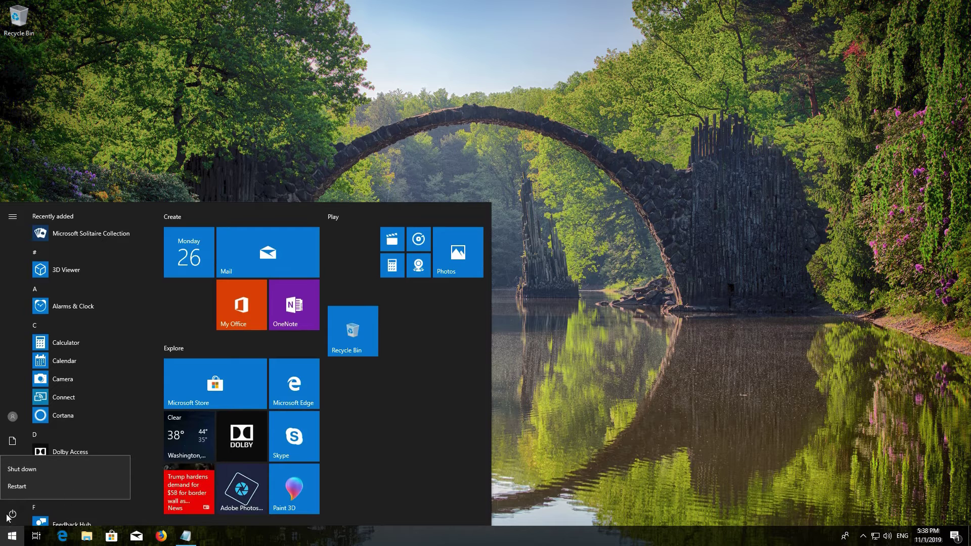
click(23, 488)
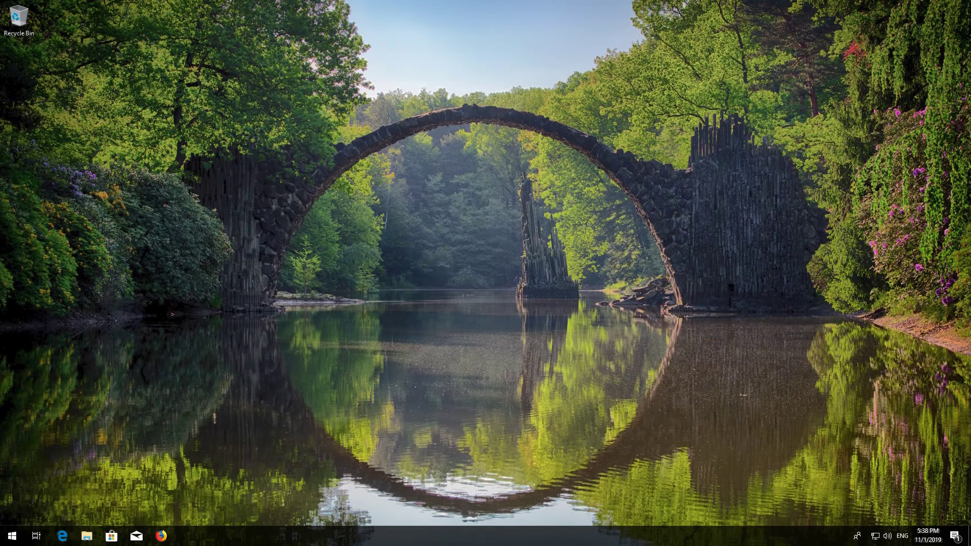
Run the wsreset command to reset the Microsoft Store cache, and close the Store window it opens
click(12, 536)
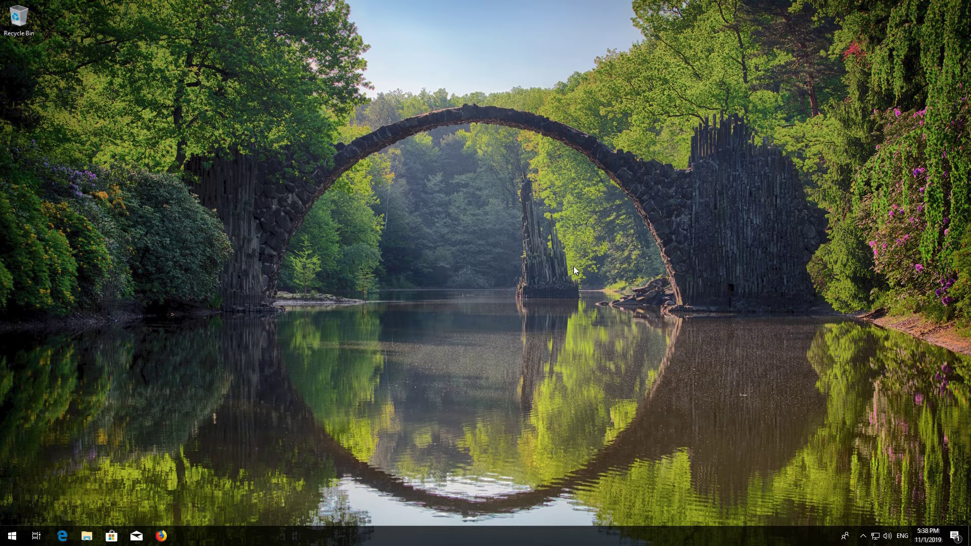
key(super)
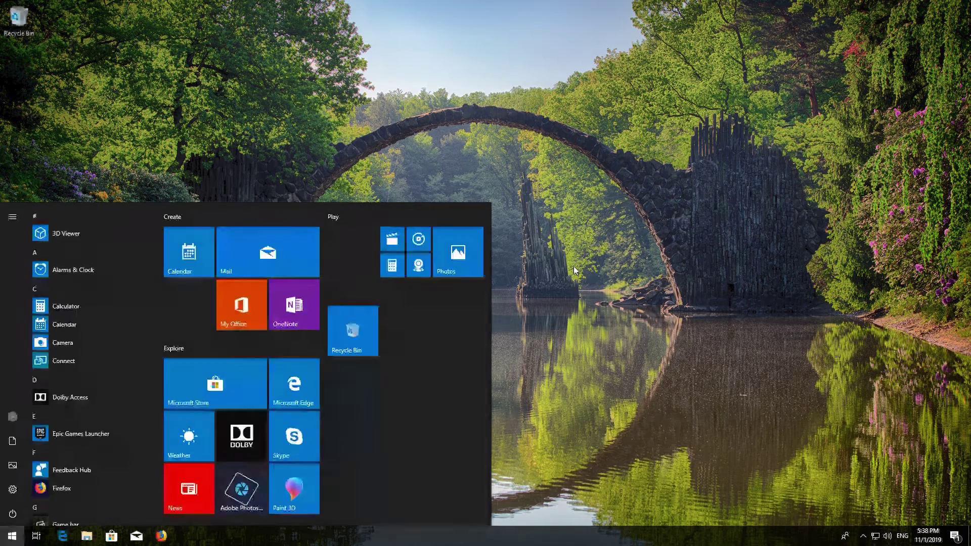
text(wsres)
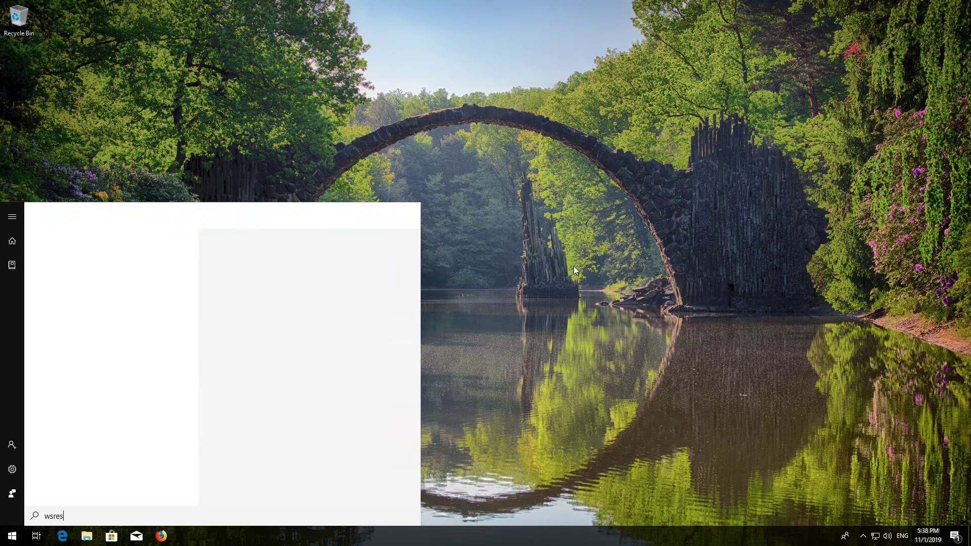
text(et)
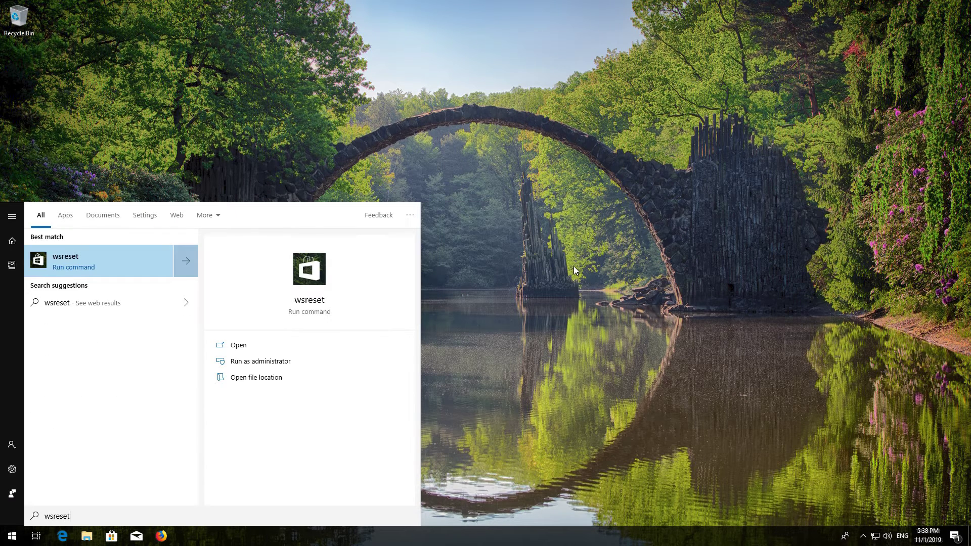
click(92, 259)
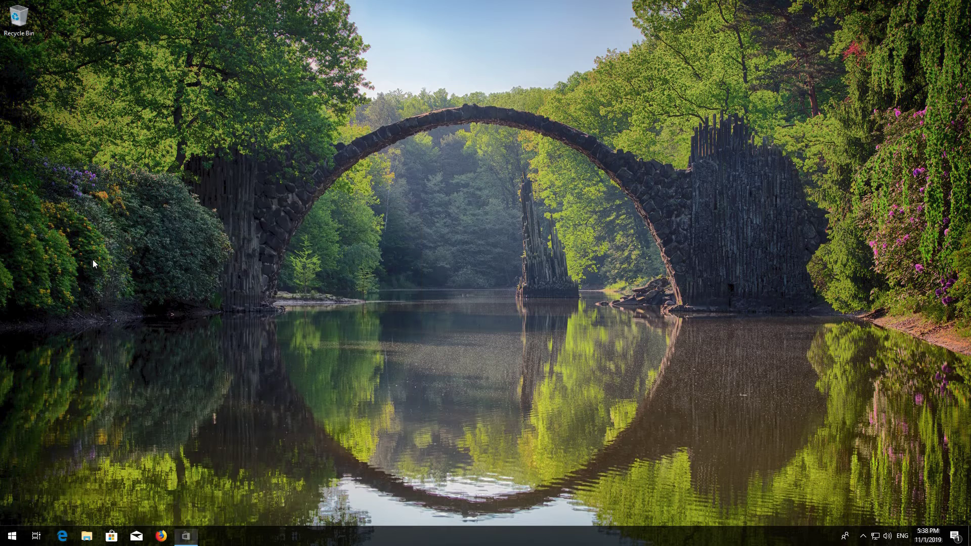
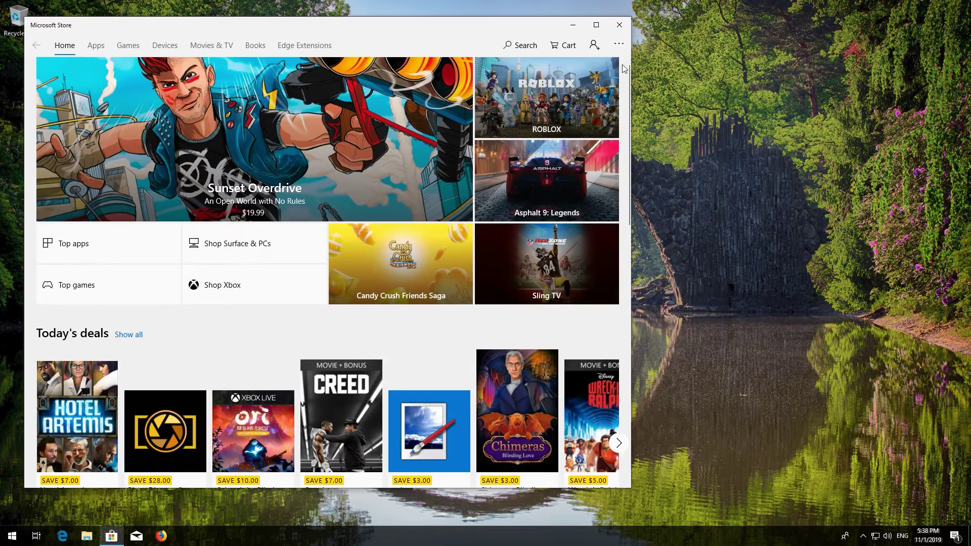
click(620, 25)
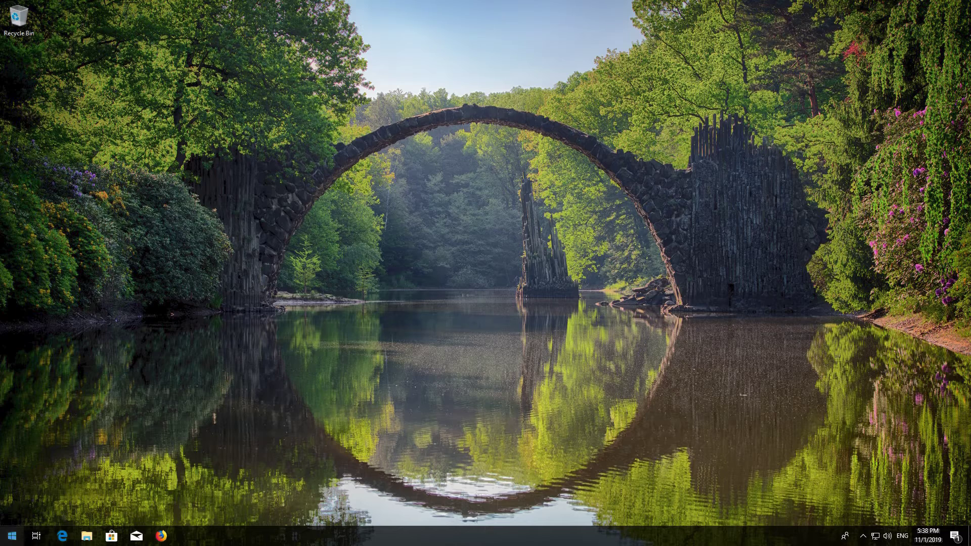
Restart the computer from its power options
click(4, 536)
click(13, 515)
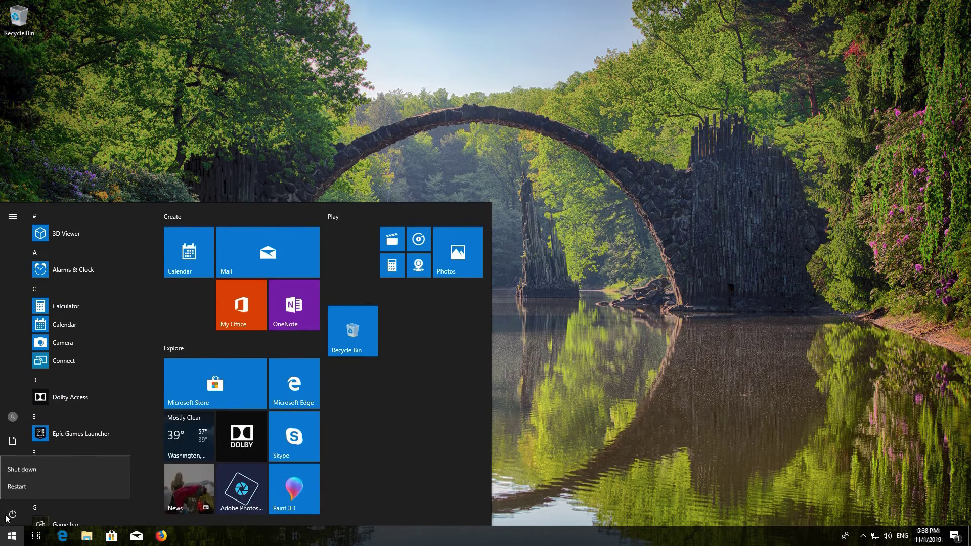
click(24, 485)
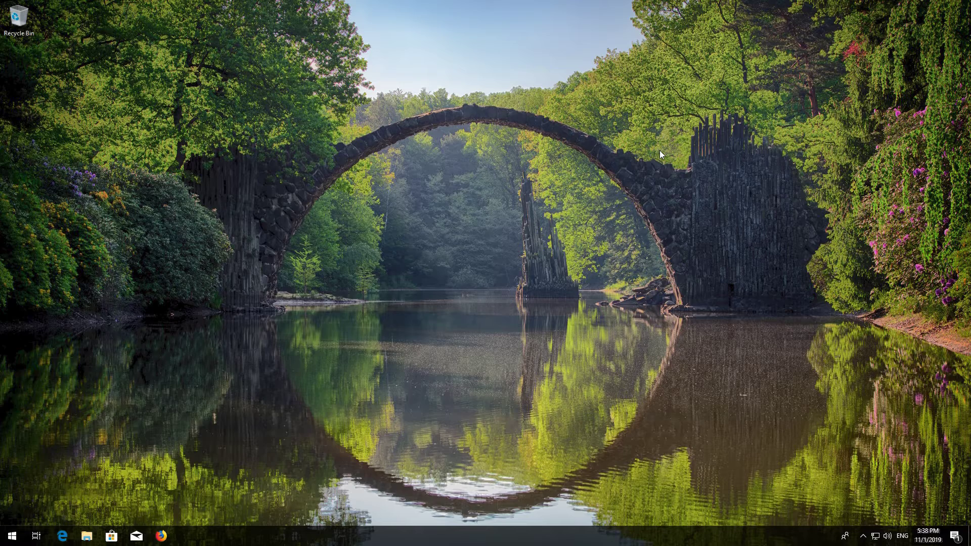
Open the advanced options of the Microsoft Store app in the Apps & features settings
key(super)
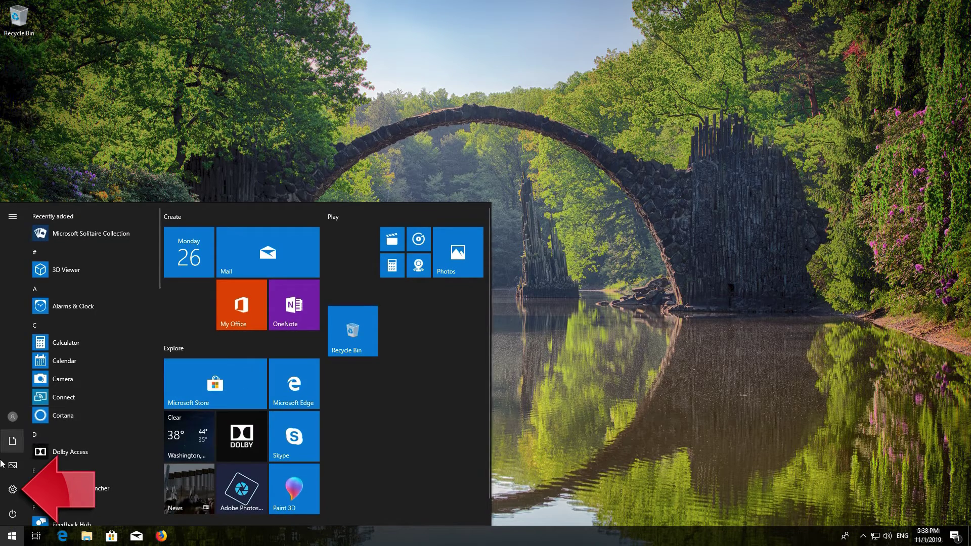
click(12, 489)
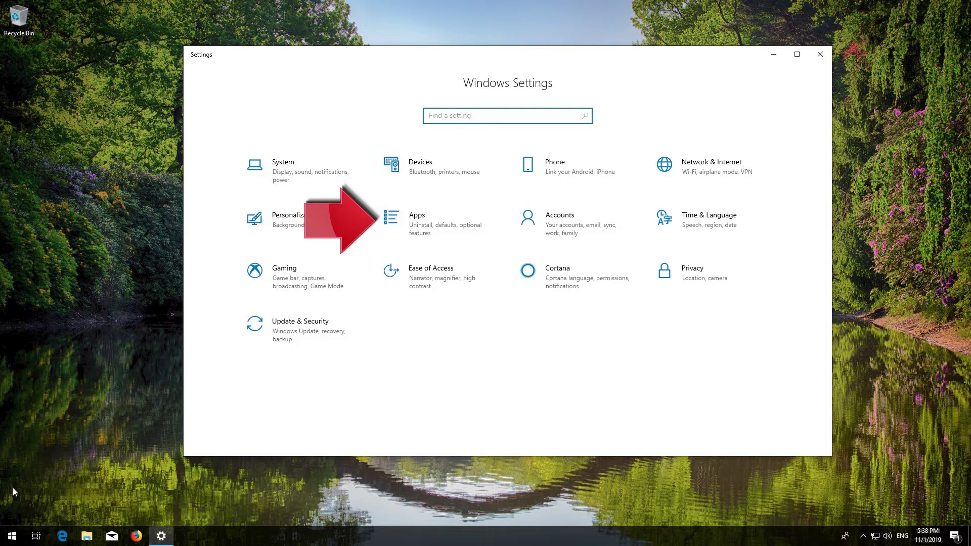
click(438, 225)
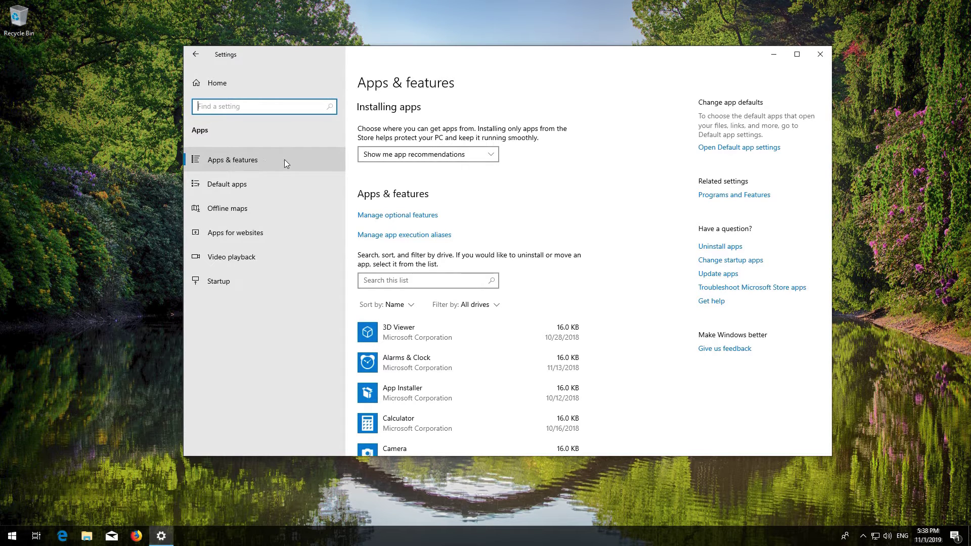
click(263, 160)
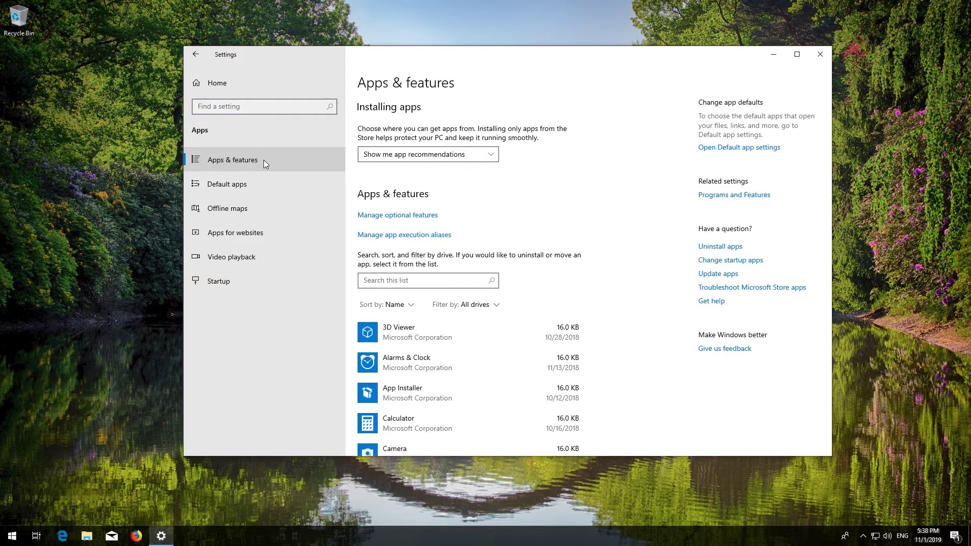
scroll(403, 230, down, 7)
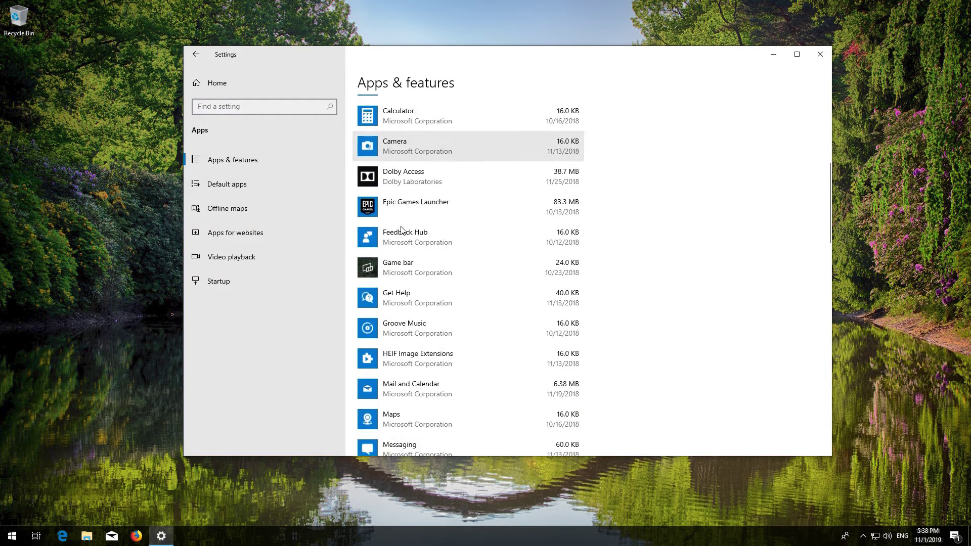
scroll(403, 230, down, 3)
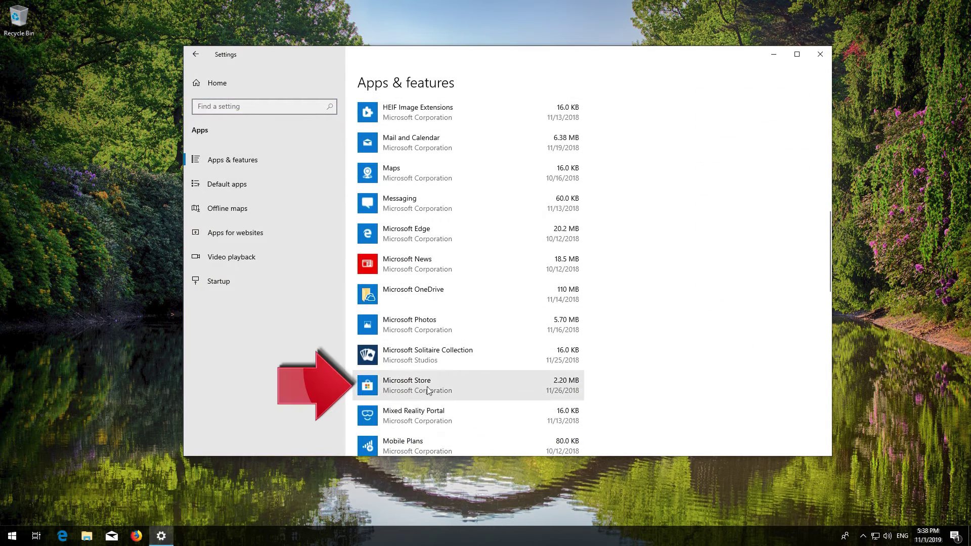
click(478, 382)
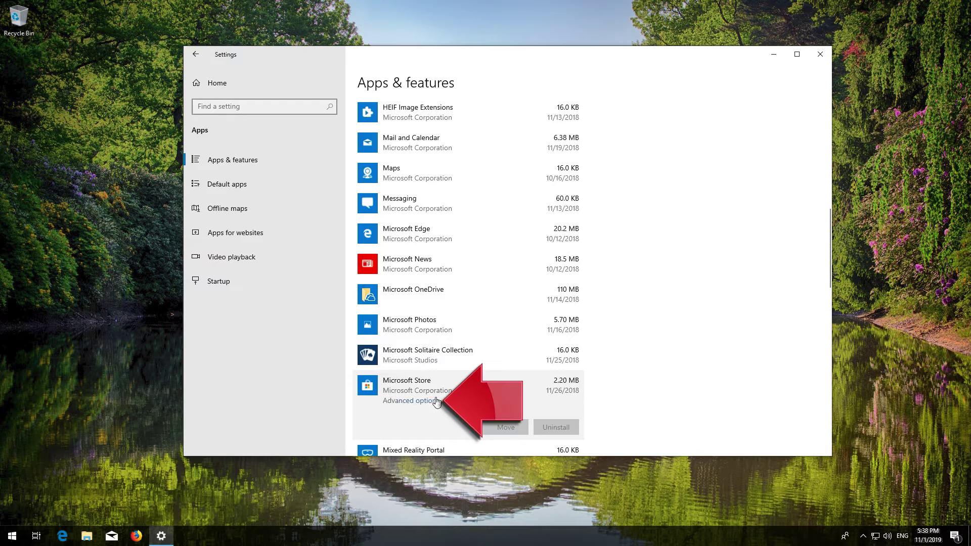
click(408, 403)
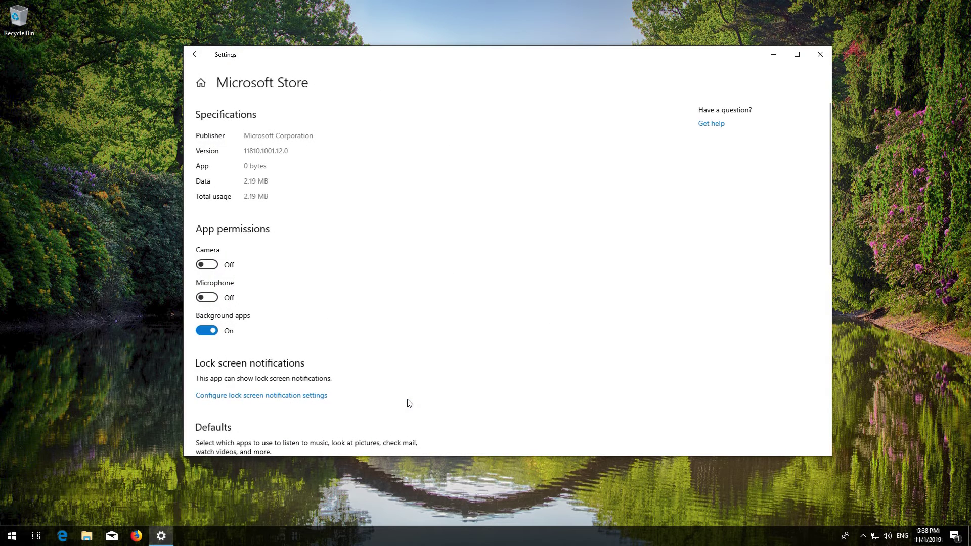
Reset the Microsoft Store app, accepting deletion of its data, and close Settings
scroll(402, 368, down, 1)
scroll(402, 368, down, 7)
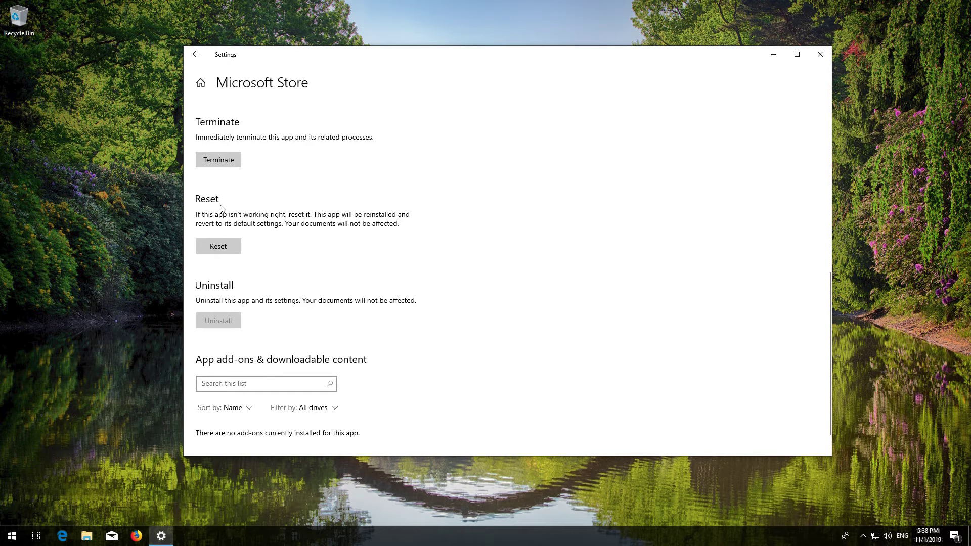
click(211, 245)
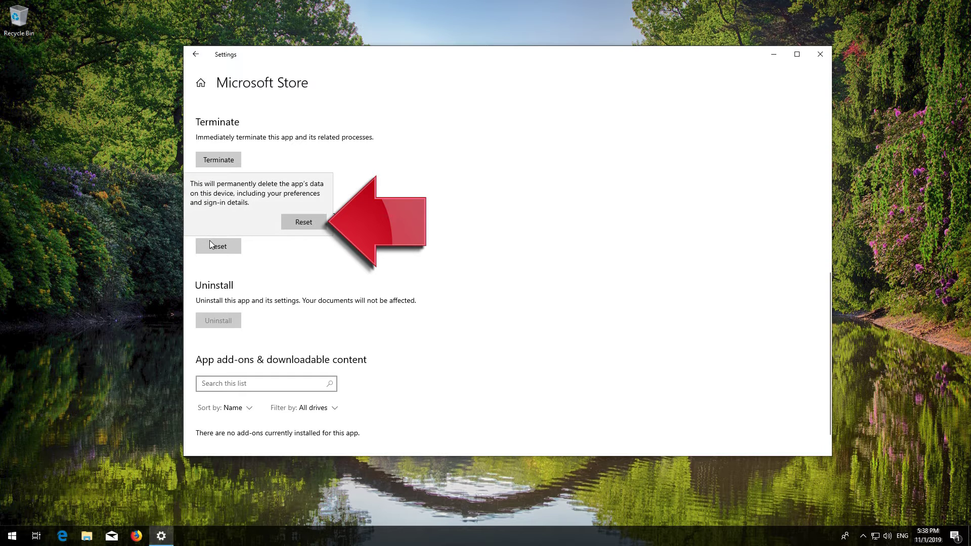
click(303, 222)
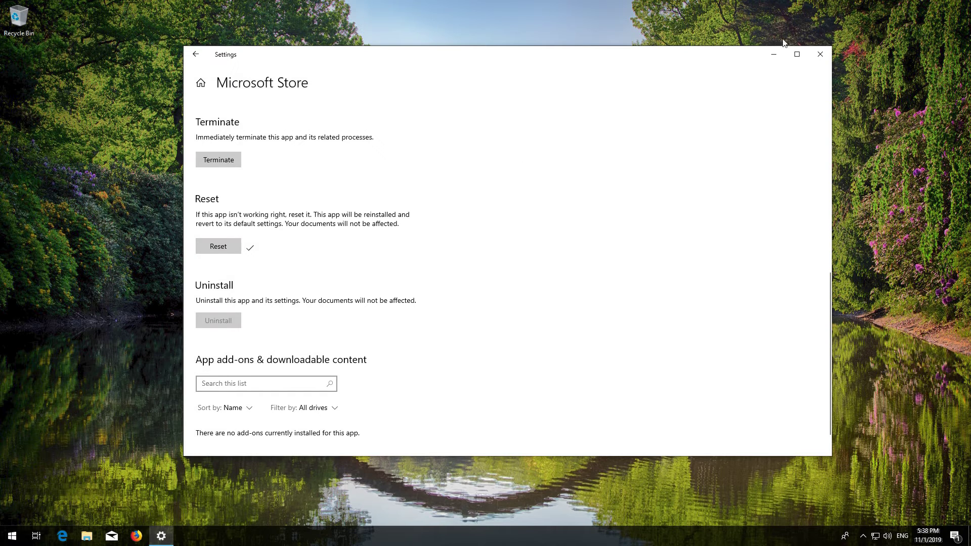
click(817, 60)
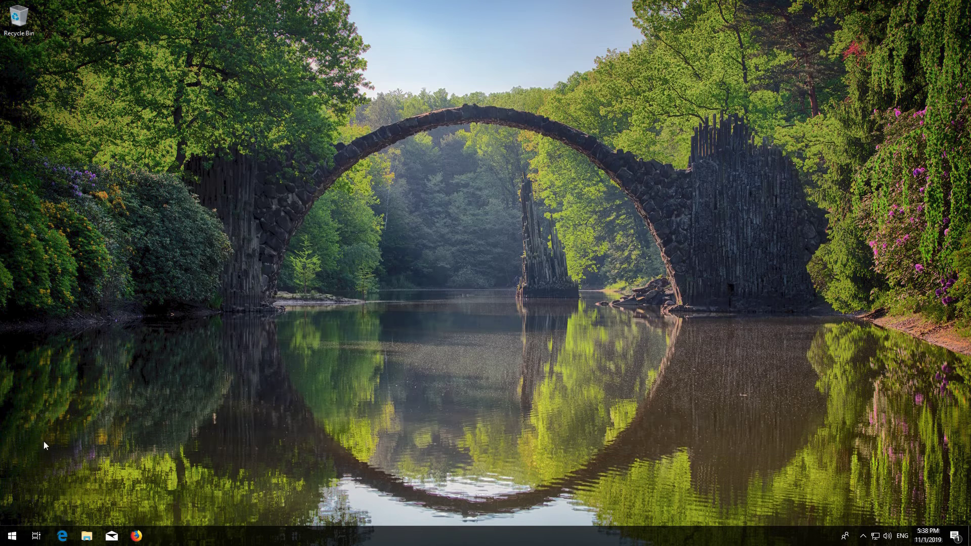
Launch Microsoft Store to check that it loads, and close it
click(10, 535)
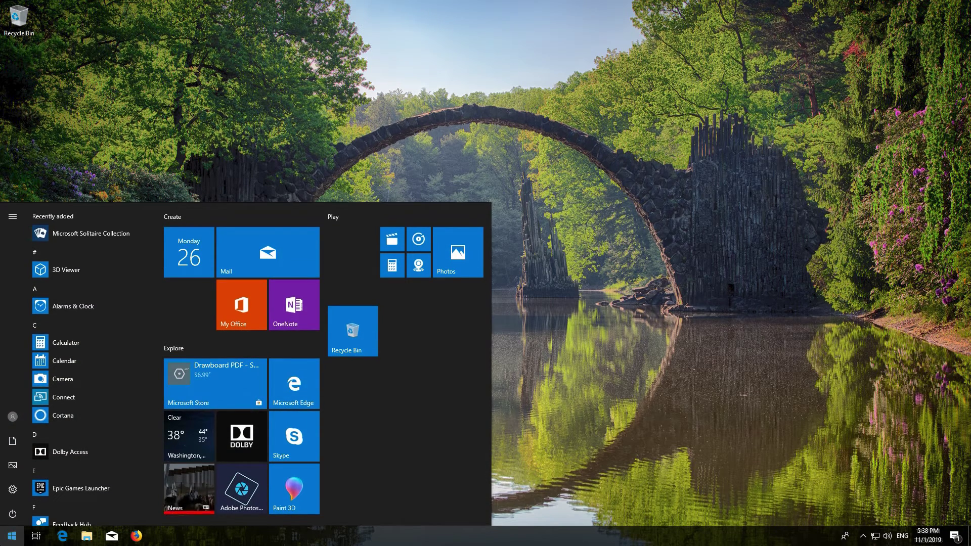
click(216, 370)
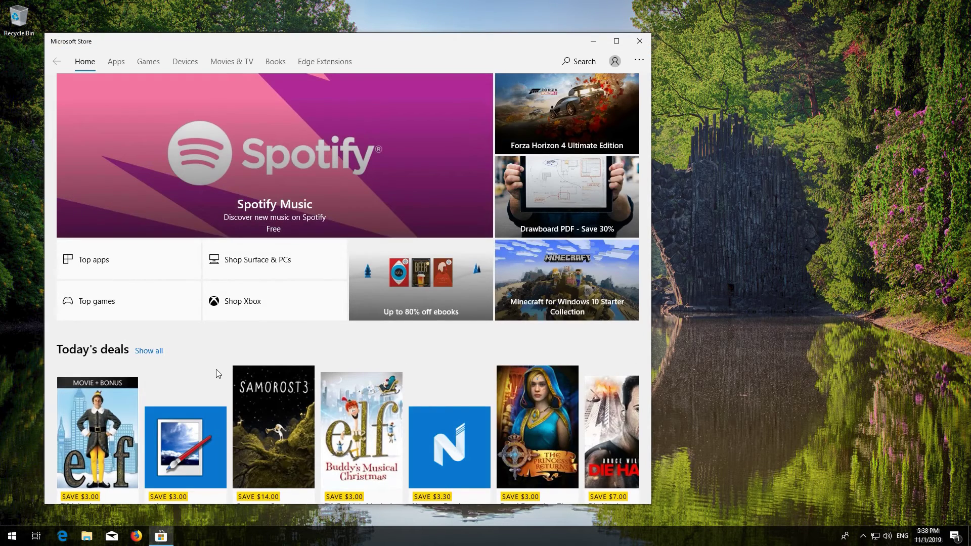
click(639, 41)
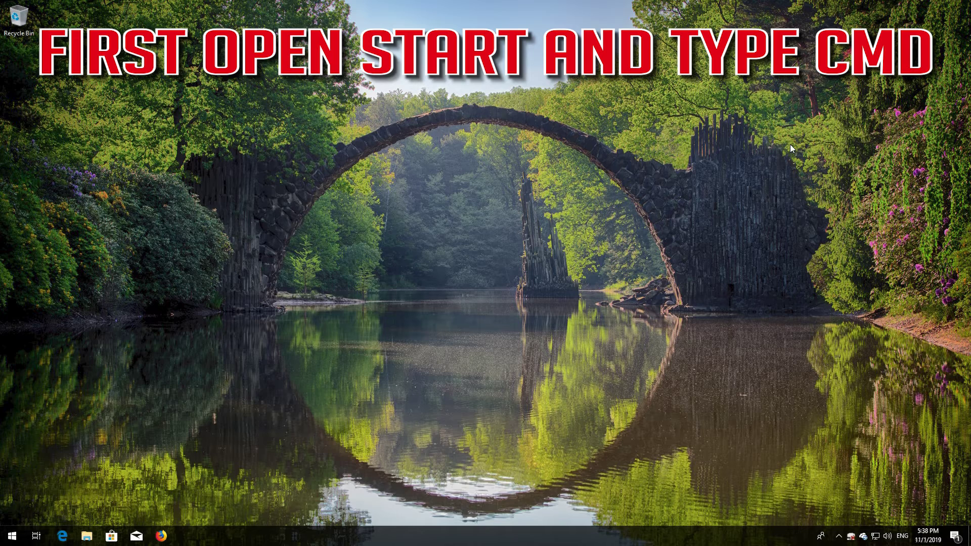
Open Command Prompt as administrator, allow it to make changes, and move its window toward the middle of the desktop
key(super)
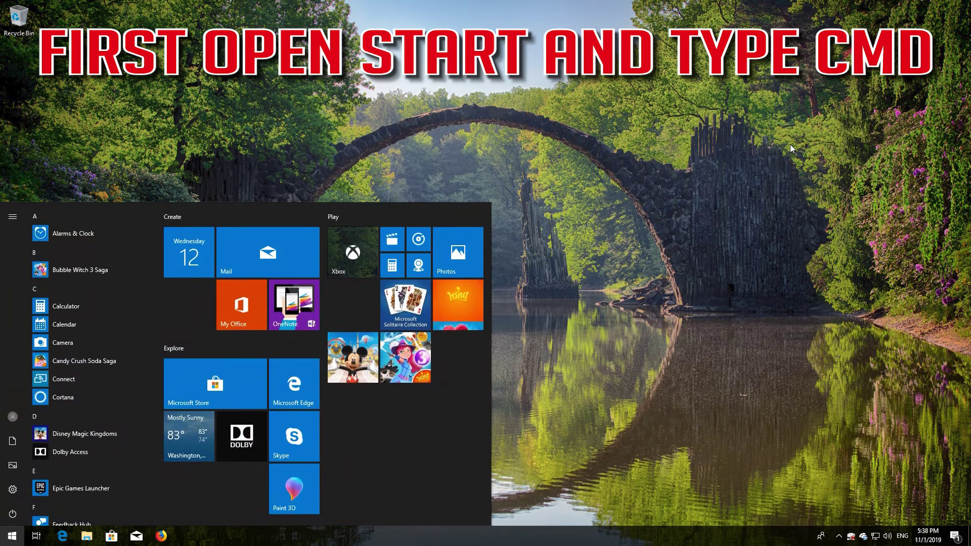
text(cmd)
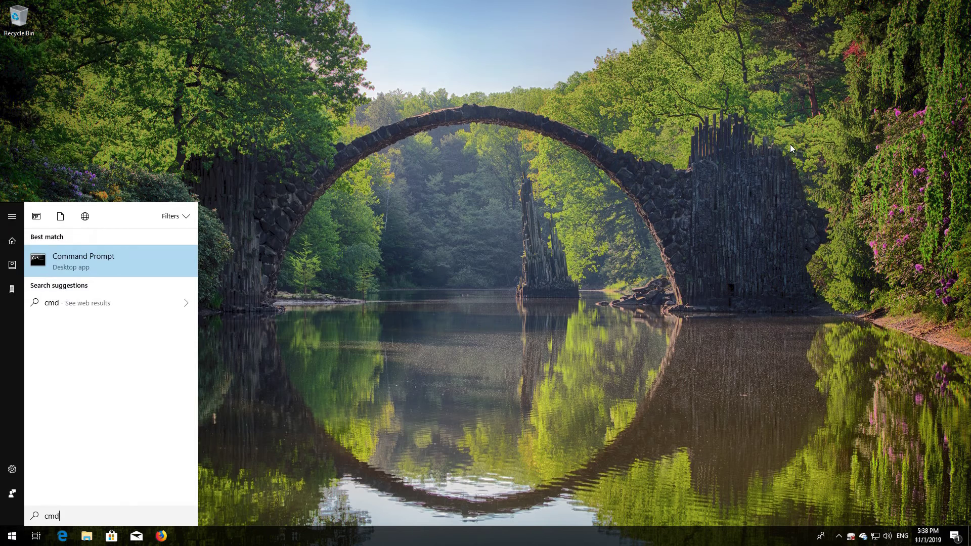
right_click(102, 264)
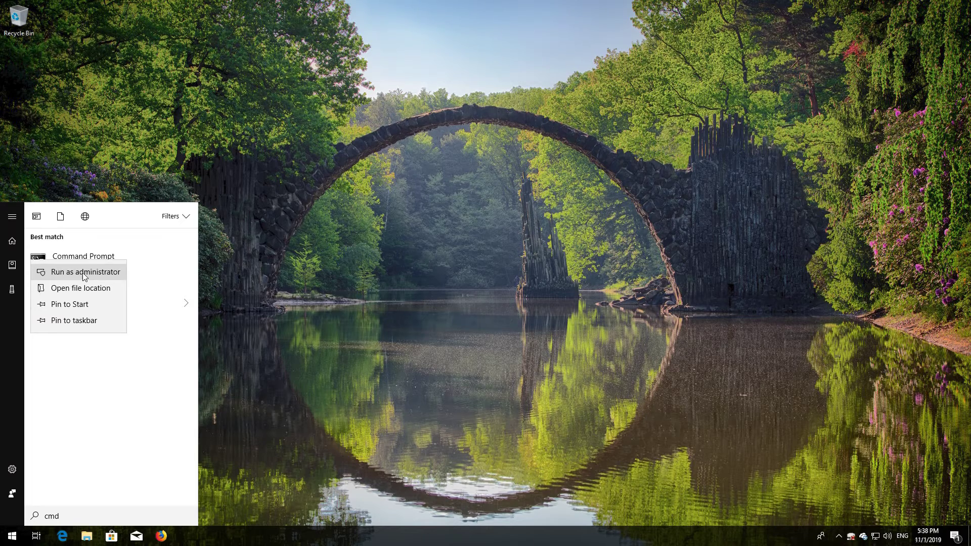
click(82, 273)
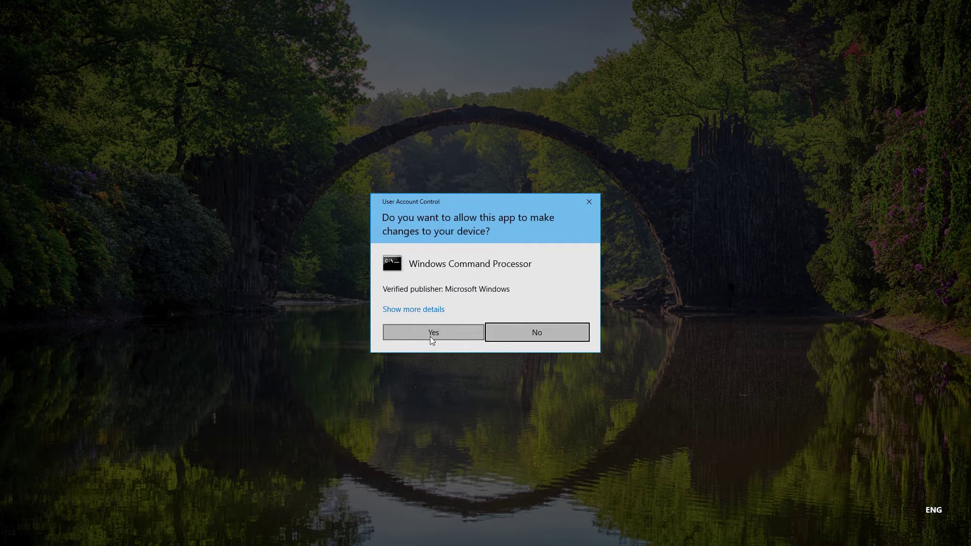
click(433, 337)
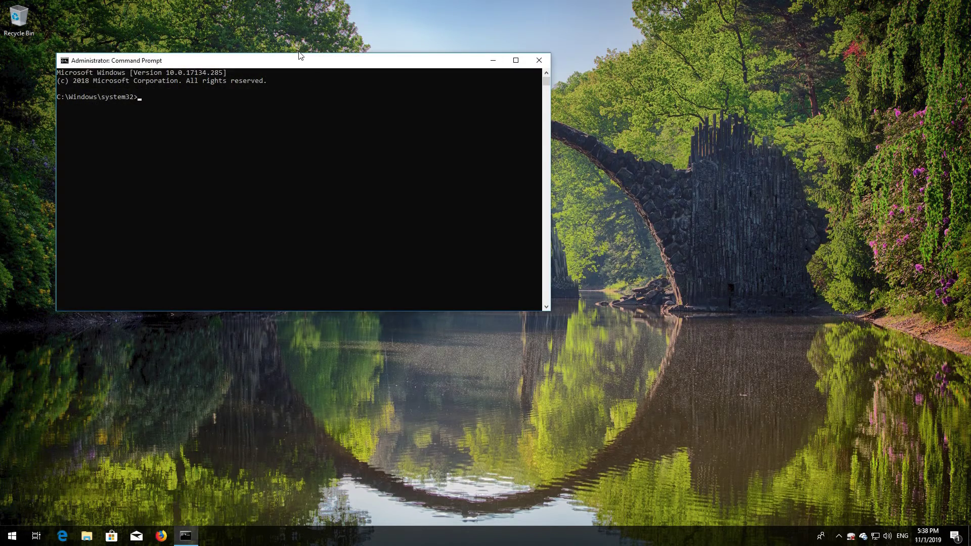
drag(298, 61, 557, 131)
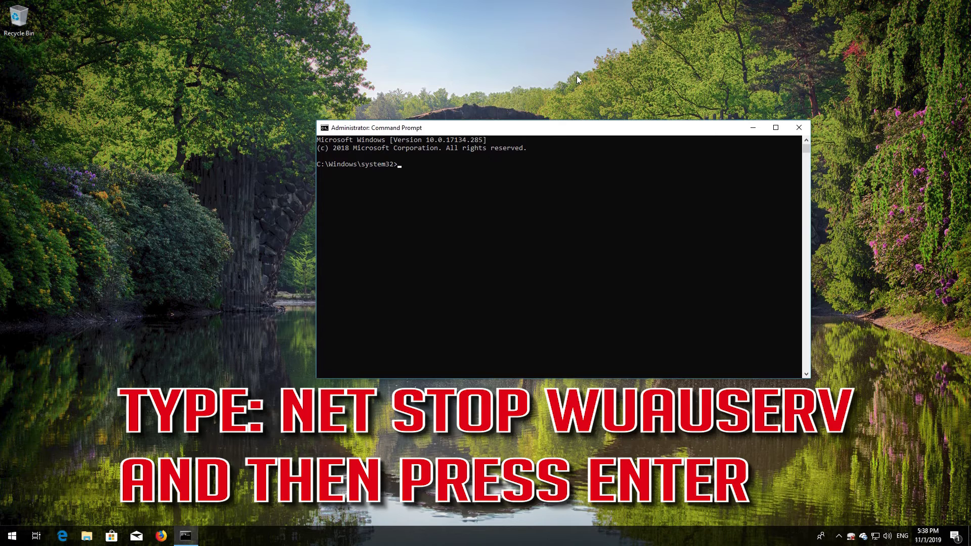
Stop the Windows Update and Cryptographic services by running net stop wuauserv and net stop cryptSVC
text(net stop wuauserv)
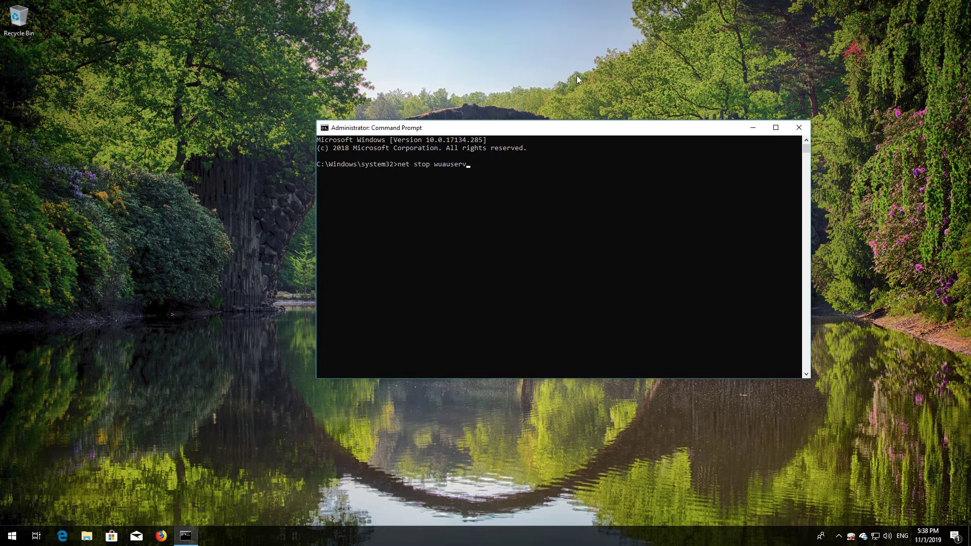
key(Return)
text(net stop)
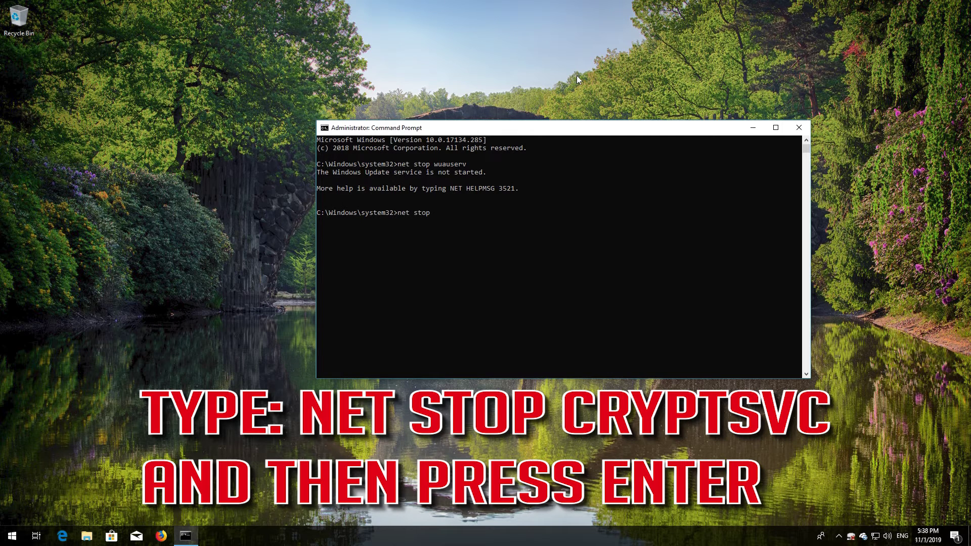
text( cryptSVC)
key(Return)
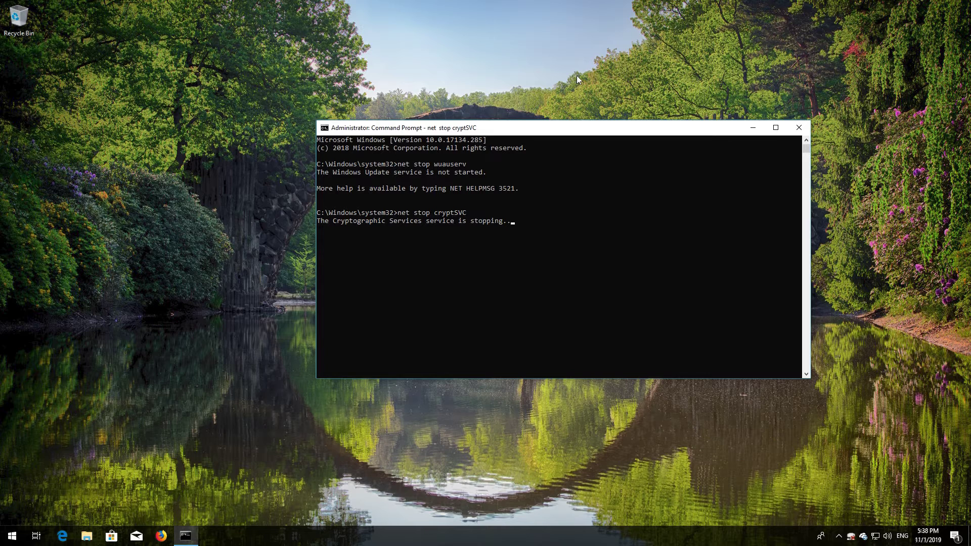
Stop the Background Intelligent Transfer and Windows Installer services by running net stop bits and net stop msiserver
text(net st)
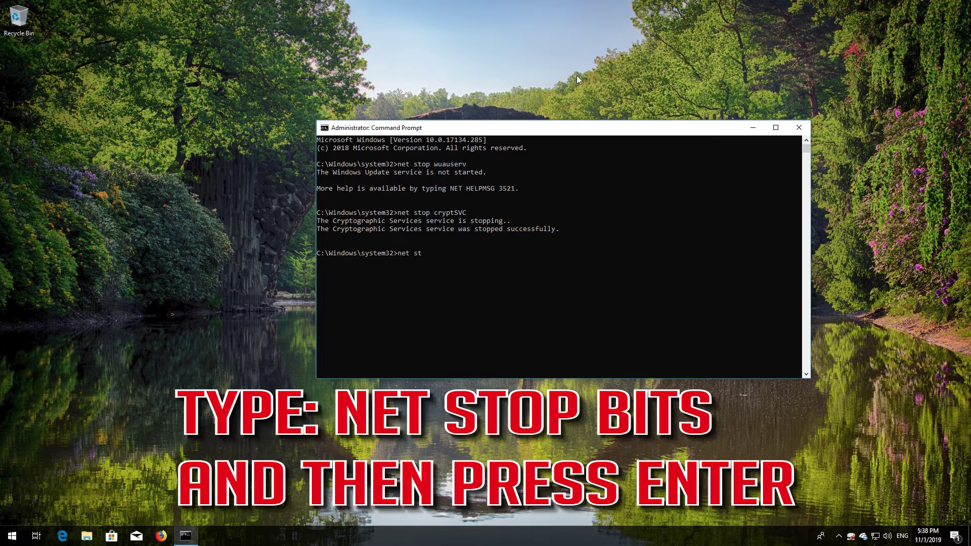
text(op bits)
key(Return)
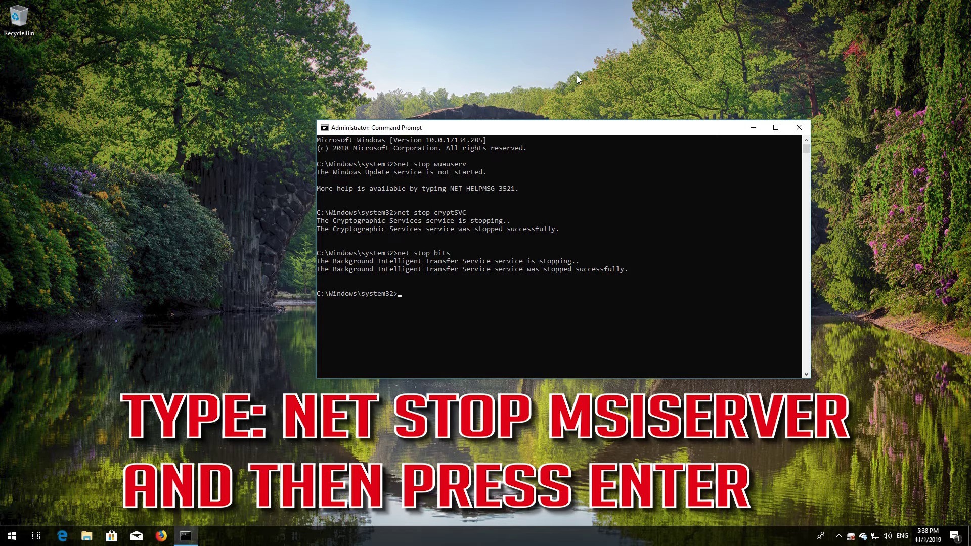
text(net stop msiserver)
key(Return)
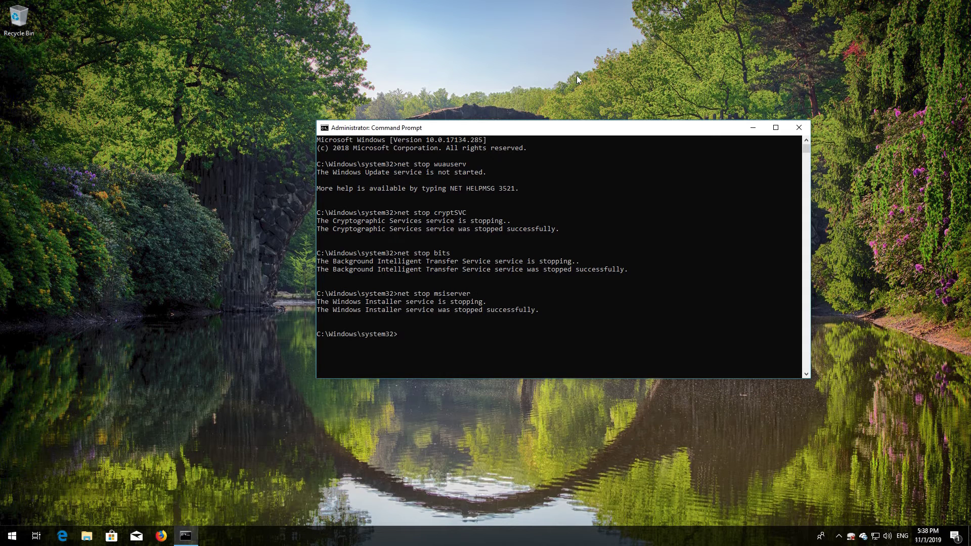
Rename the C:\Windows\SoftwareDistribution folder to SoftwareDistribution.old with the ren command
text(ren)
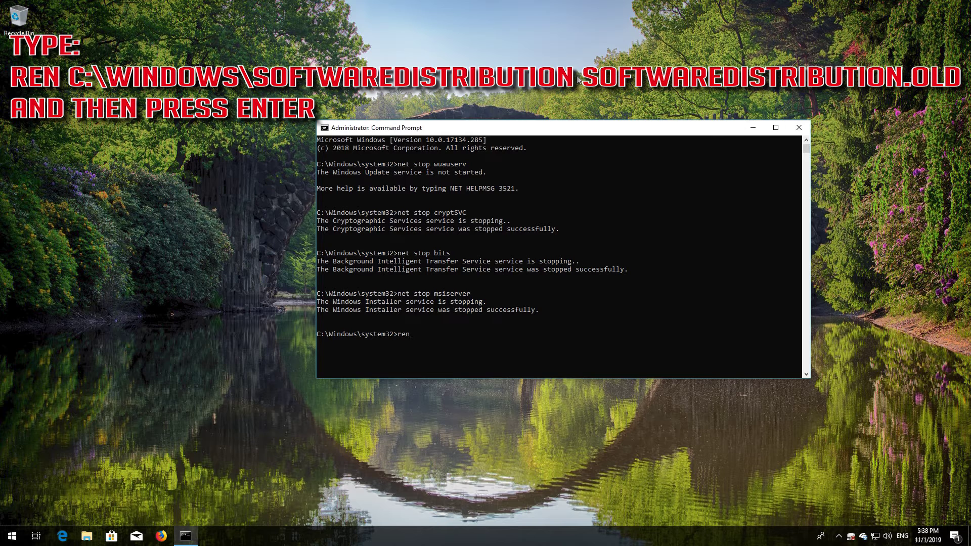
text( C:\Windows\SoftwareDistribution Software)
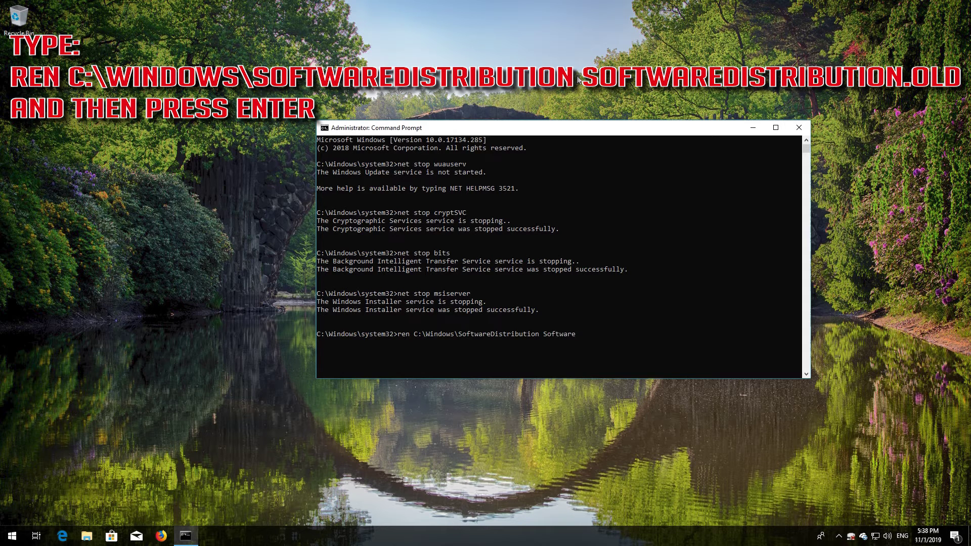
text(Distribut)
text(ion.old)
key(Return)
Rename the C:\Windows\System32\catroot2 folder to catroot2.old with the ren command
text(ren)
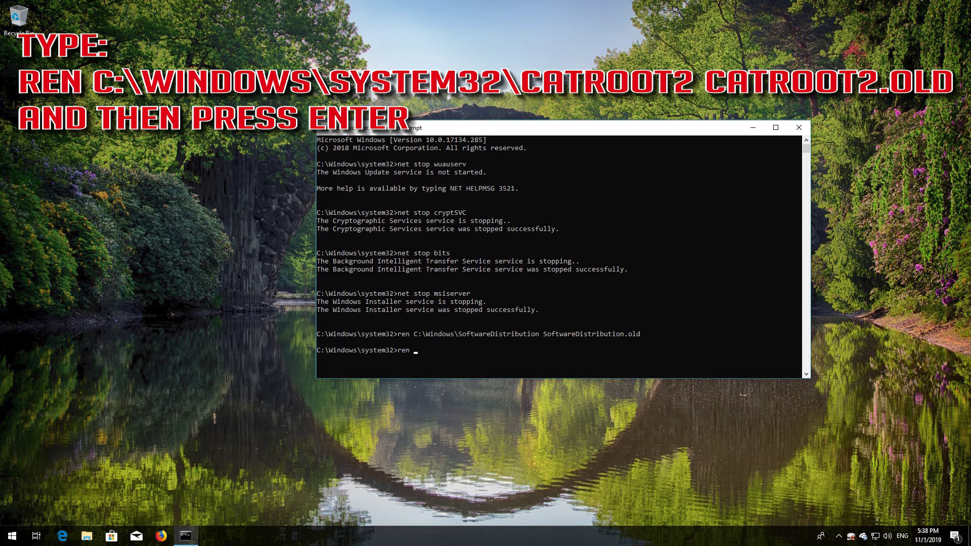
text( C:\Windows\System32\catroot2 catroot2.)
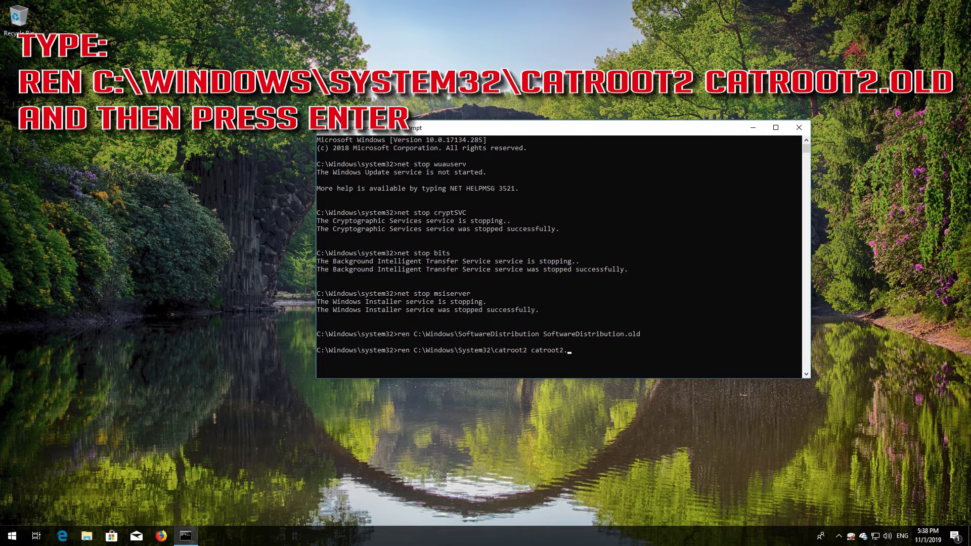
text(old)
key(Return)
Start the Windows Update service by running net start wuauserv, correcting the mistyped command name
text(nest start wuauserv)
key(Return)
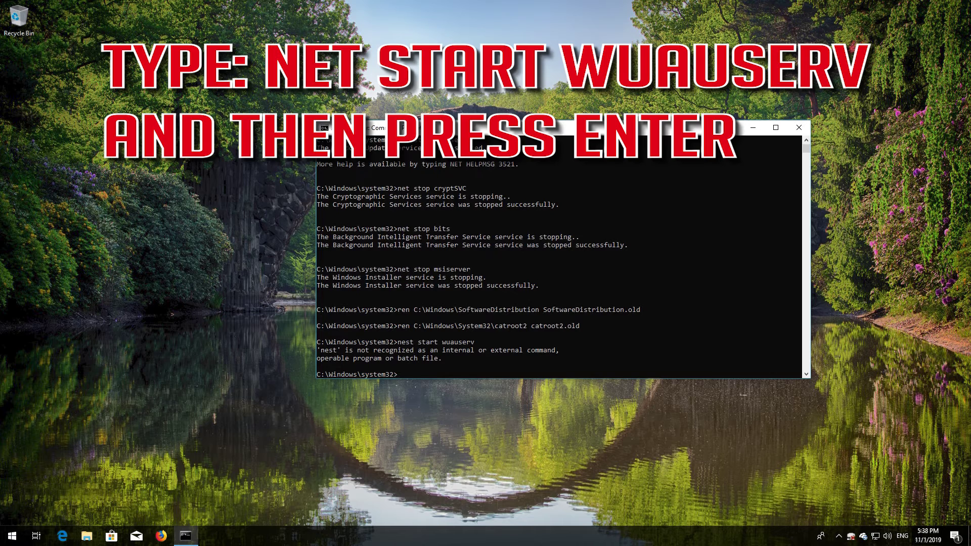
key(Up)
key(BackSpace)
key(Return)
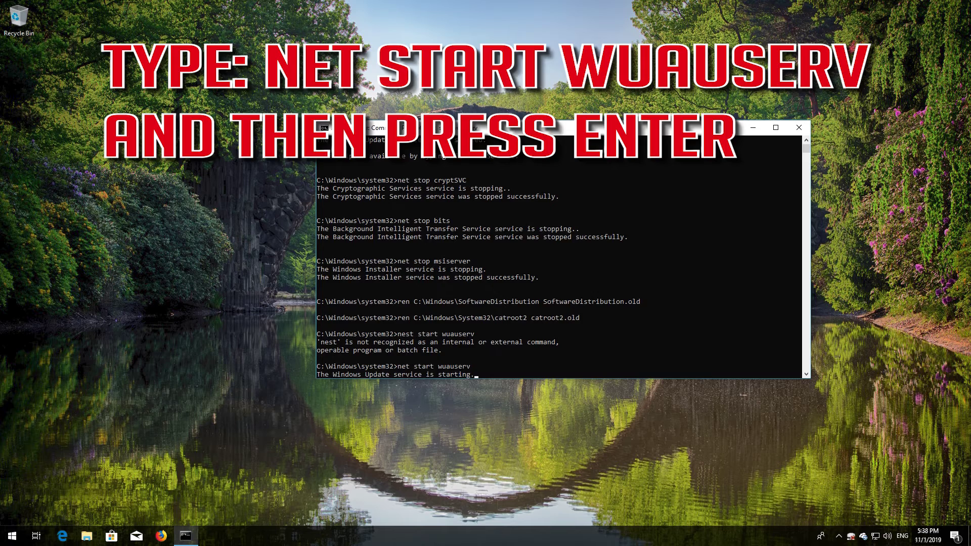
Start the Cryptographic Services and Background Intelligent Transfer services by running net start cryptSVC and net start bits
text(net start)
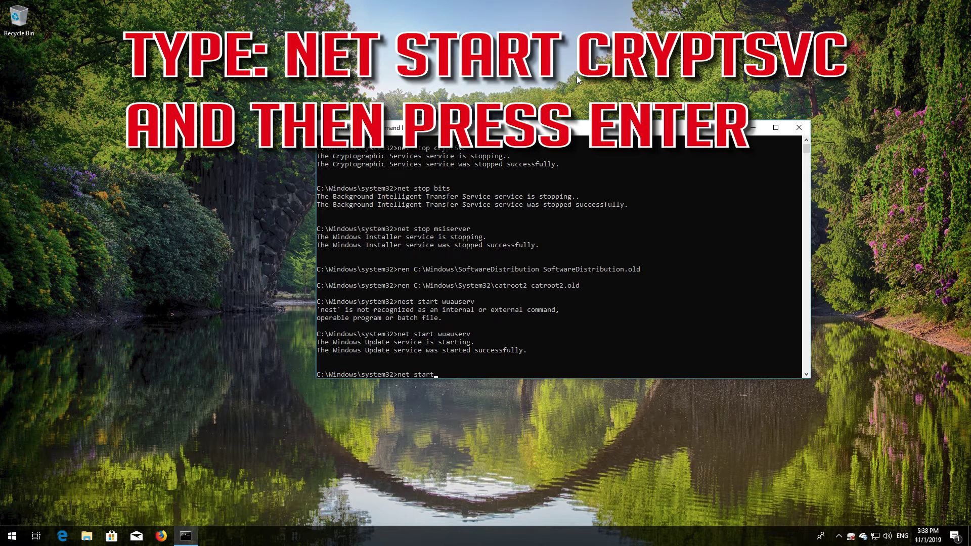
text( cryptSVC)
key(Return)
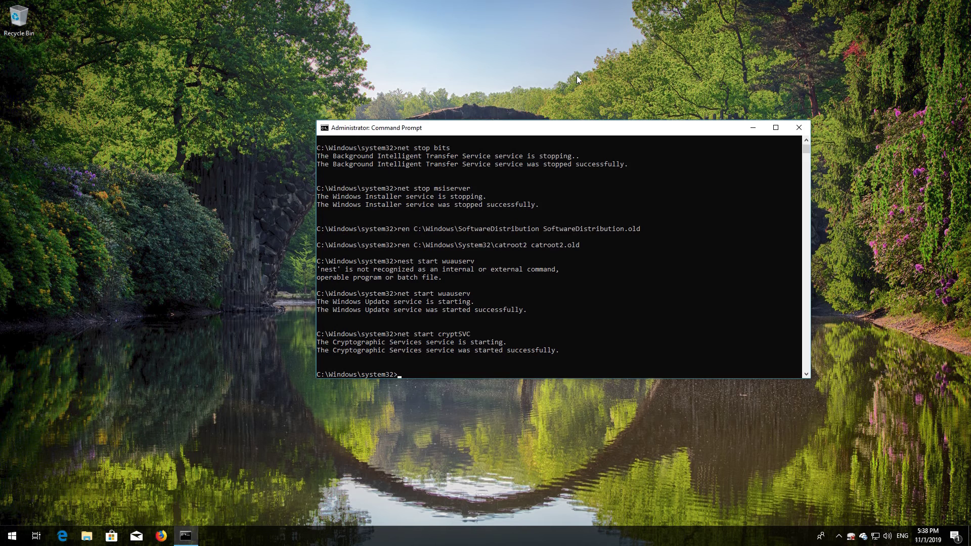
text(net start bits)
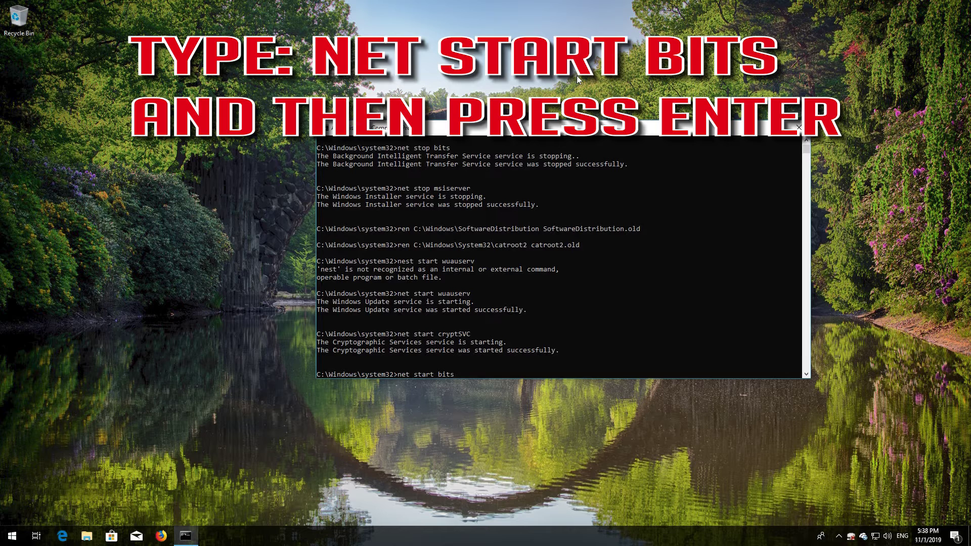
key(Return)
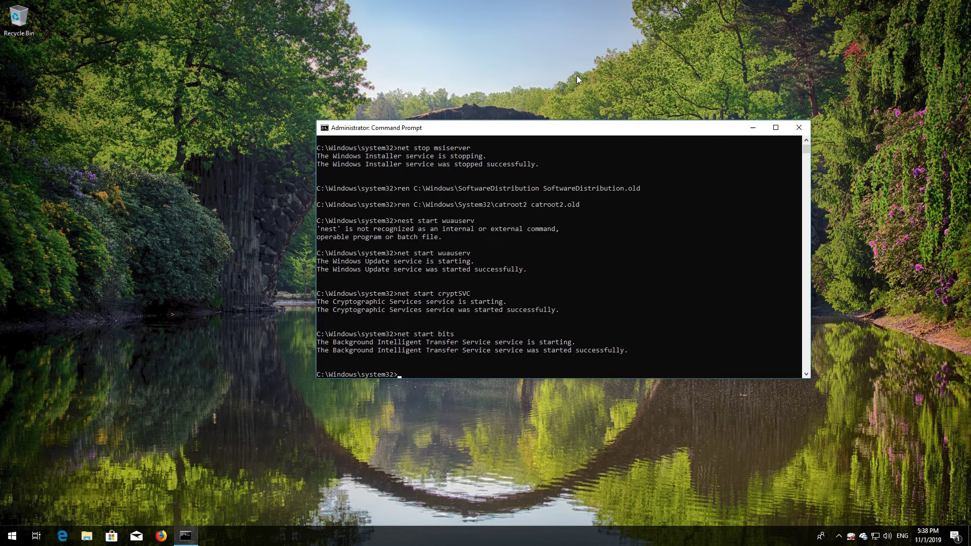
Start the Windows Installer service with net start msiserver, and close the Command Prompt with the exit command
text(net start)
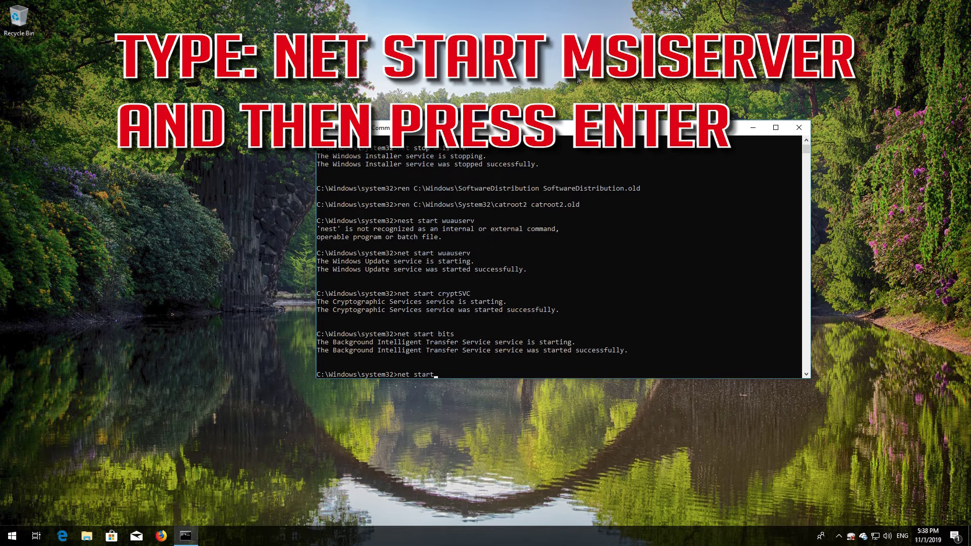
text( msiserver)
key(Return)
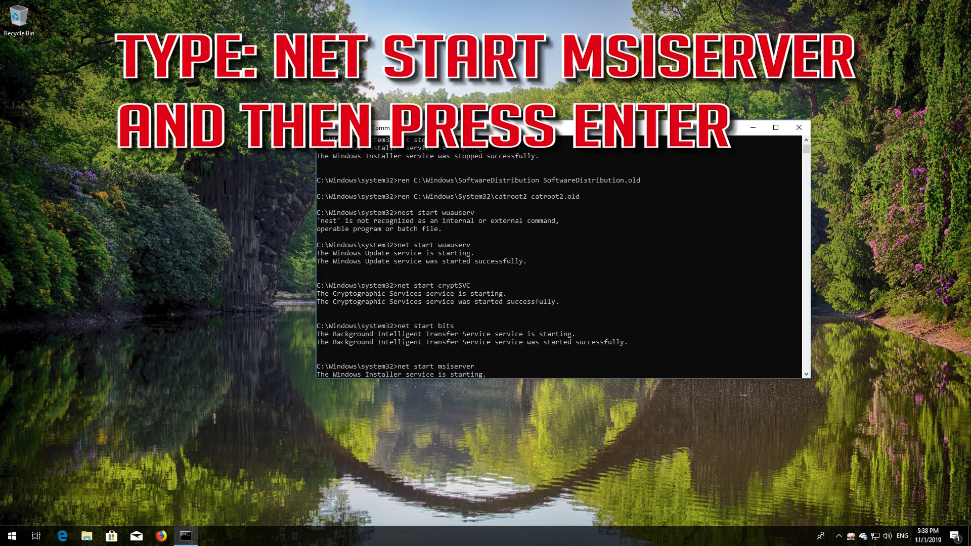
text(exit)
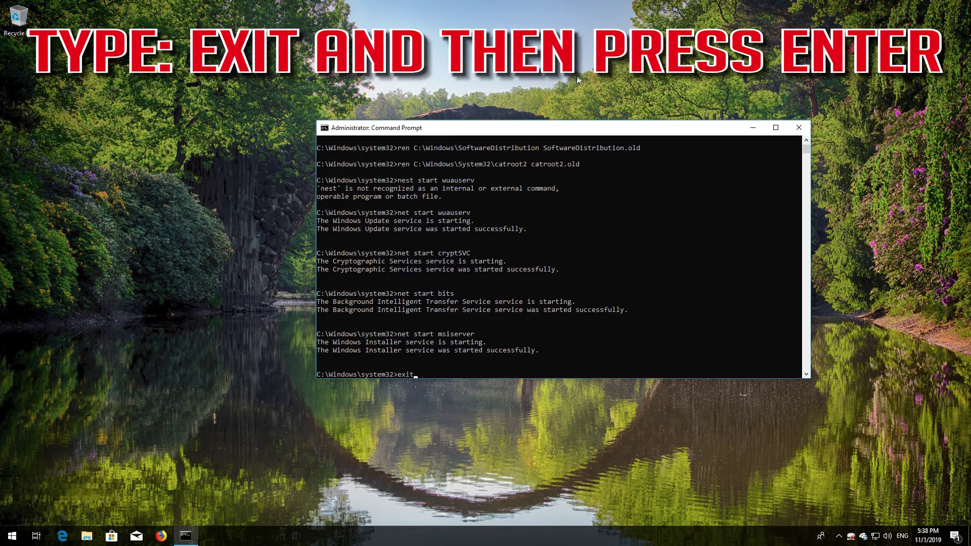
key(Return)
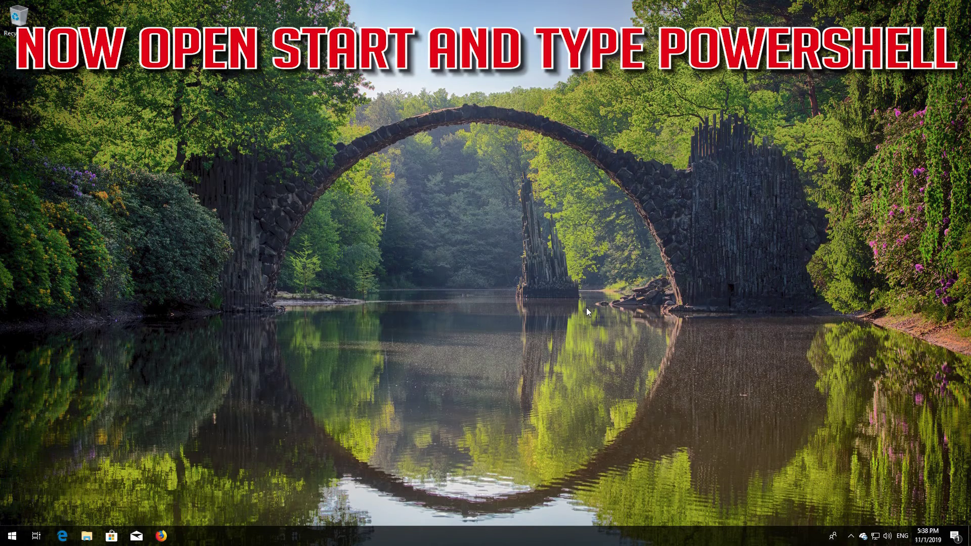
Open Windows PowerShell as administrator, allow it to make changes, and move its window nearer the middle of the desktop
key(super)
text(powershell)
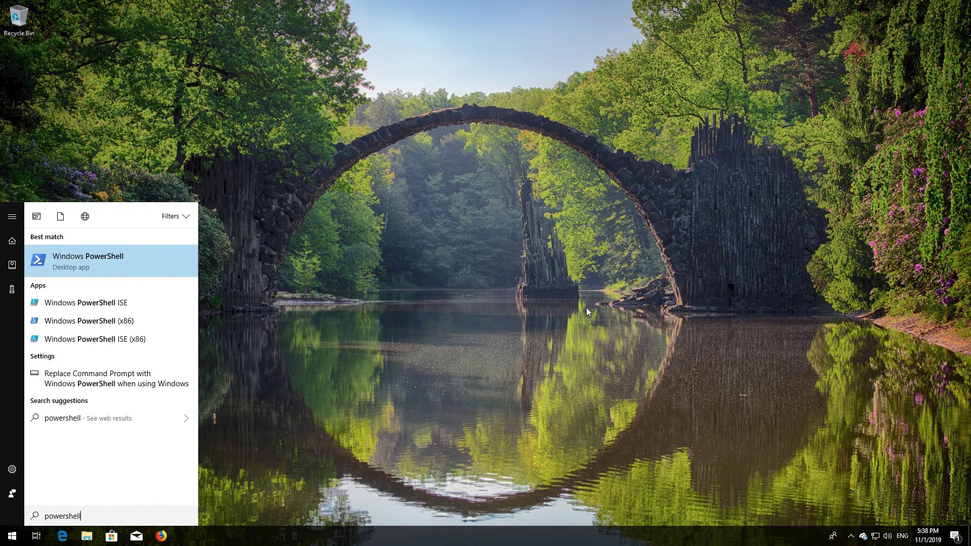
right_click(158, 269)
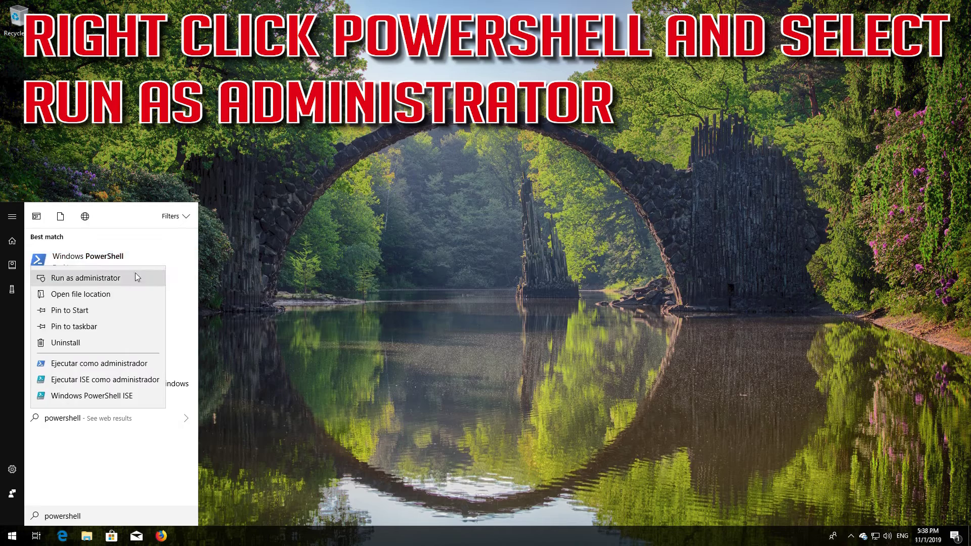
click(100, 277)
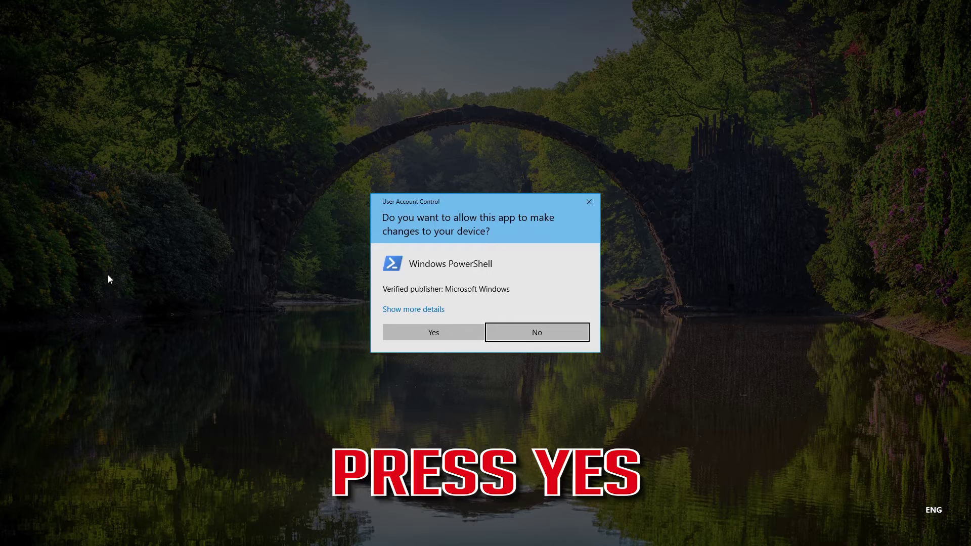
click(429, 331)
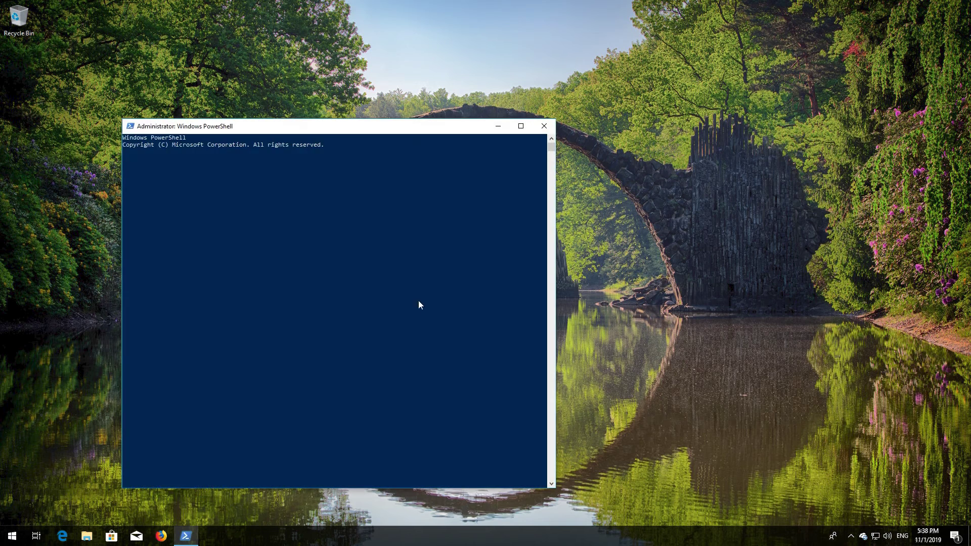
drag(330, 127, 490, 86)
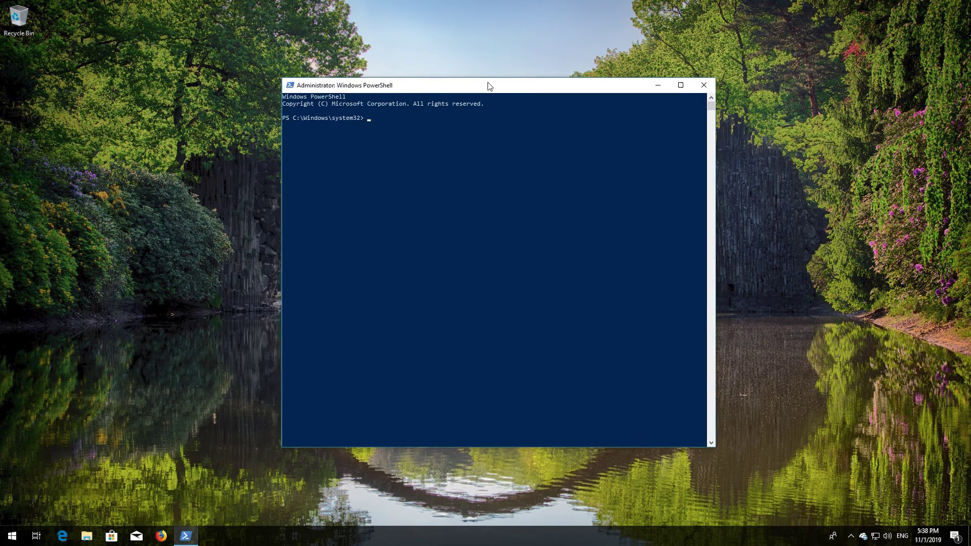
Trigger a Windows update by running wuauclt.exe /updatenow, and leave PowerShell with the exit command
text(wuauclt.exe)
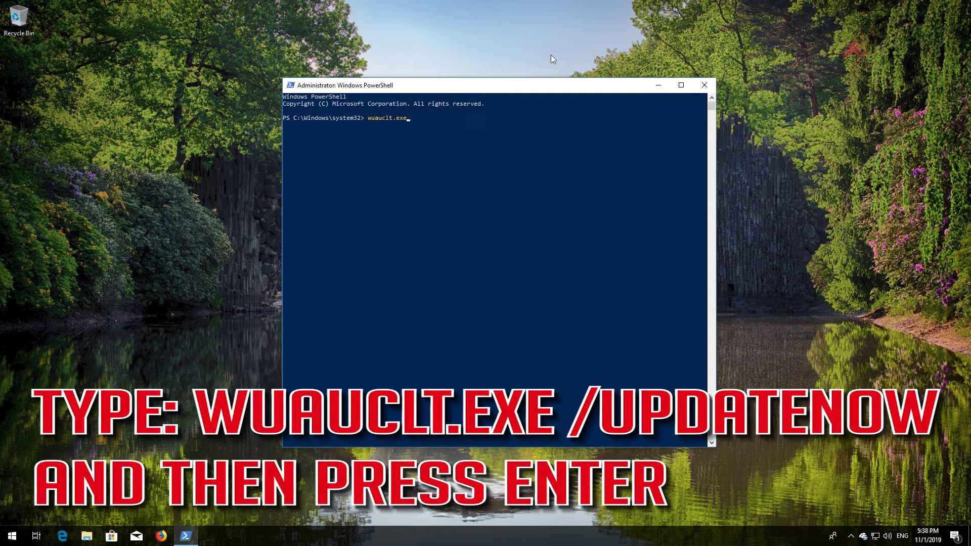
text( /updatenow)
key(Return)
text(exit)
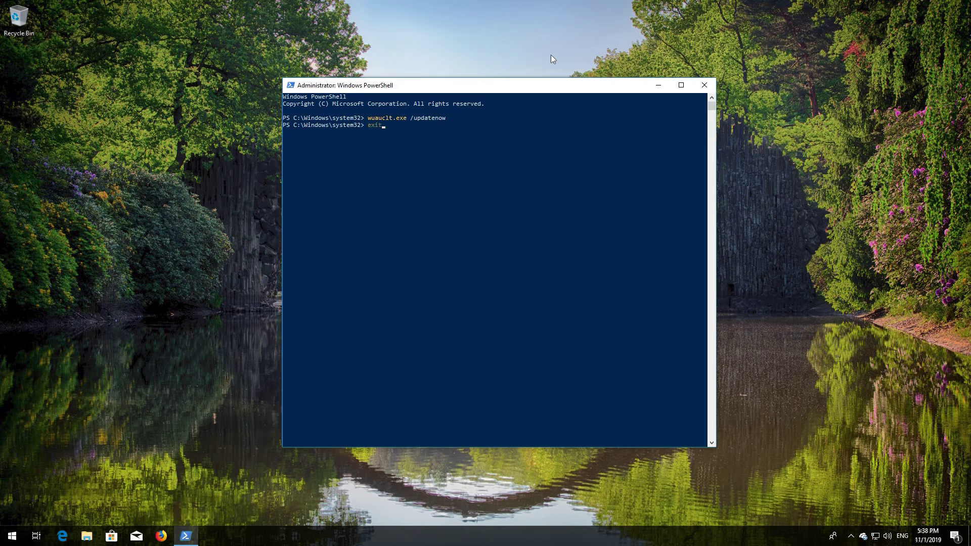